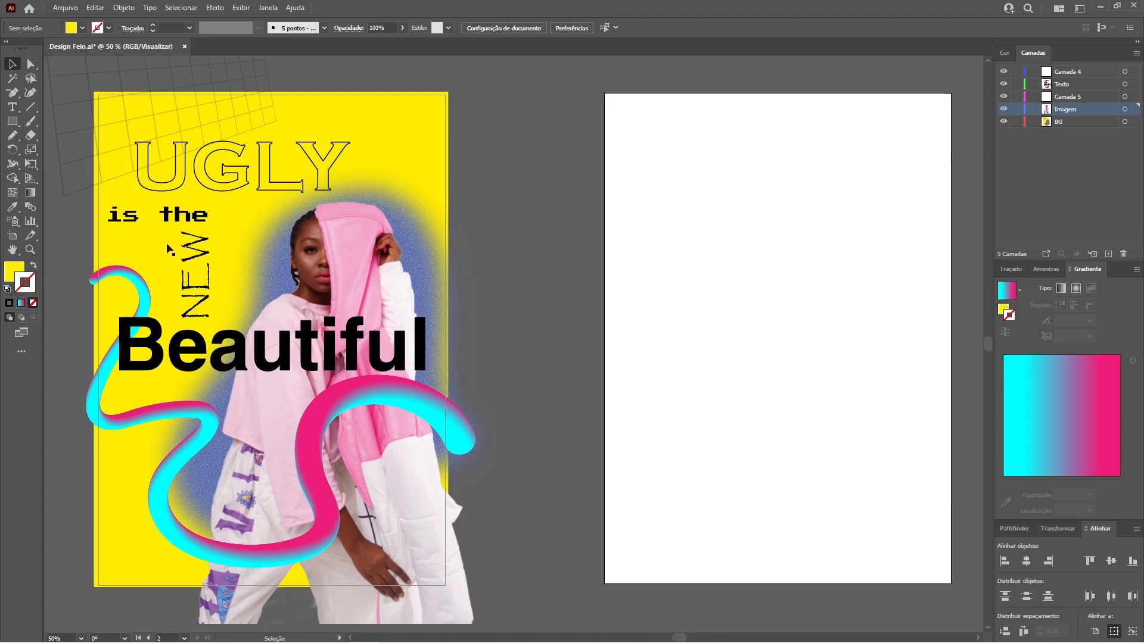
Step: Draw a yellow rectangle of about 618 by 854 pt that covers the blank artboard and slightly overlaps its edges
{"action": "left_click", "coordinate": [9, 276]}
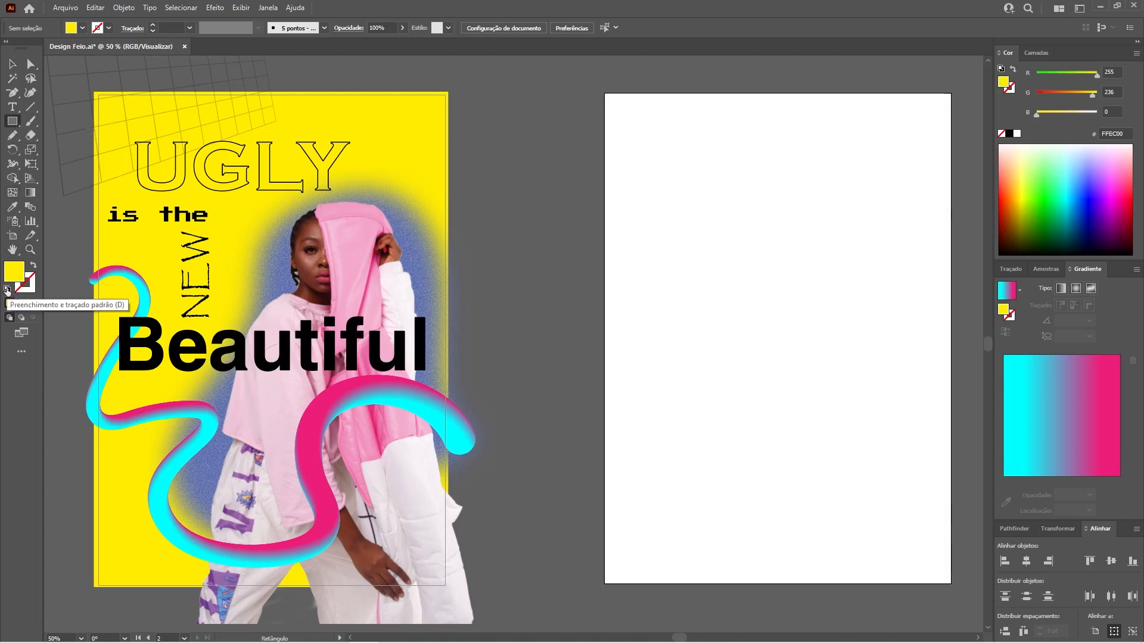
{"action": "key", "text": "m"}
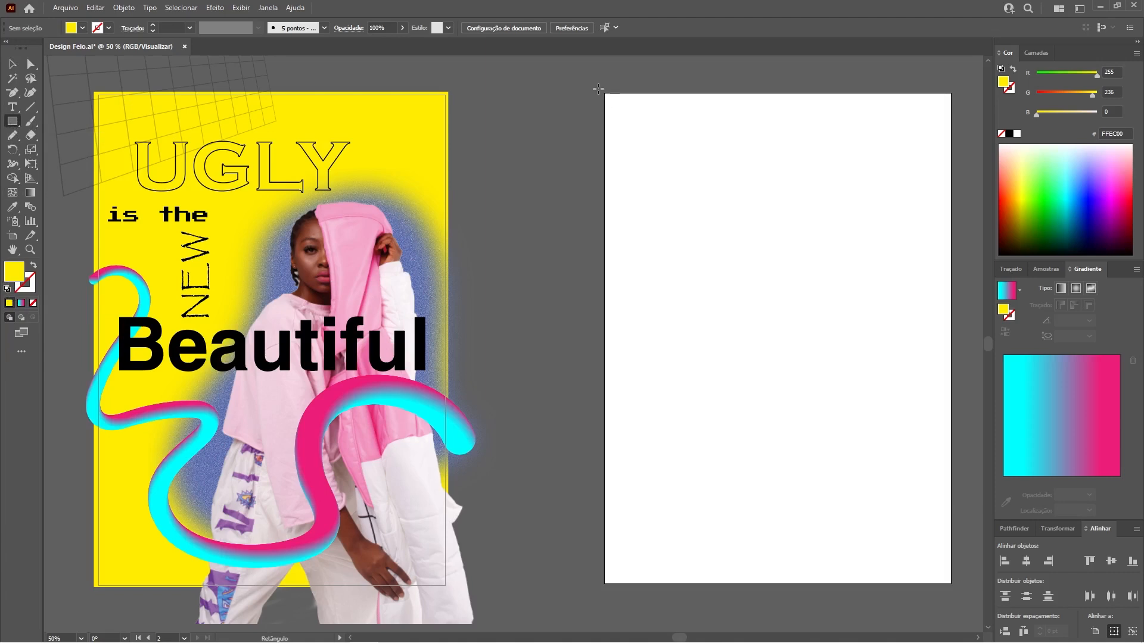
{"action": "left_click_drag", "start_coordinate": [598, 91], "coordinate": [802, 463]}
{"action": "left_click_drag", "start_coordinate": [820, 502], "coordinate": [959, 588]}
{"action": "key", "text": "v"}
{"action": "left_click", "coordinate": [542, 127]}
Step: Move the yellow rectangle to the BG layer, keeping it in place, and lock that layer
{"action": "left_click", "coordinate": [1037, 53]}
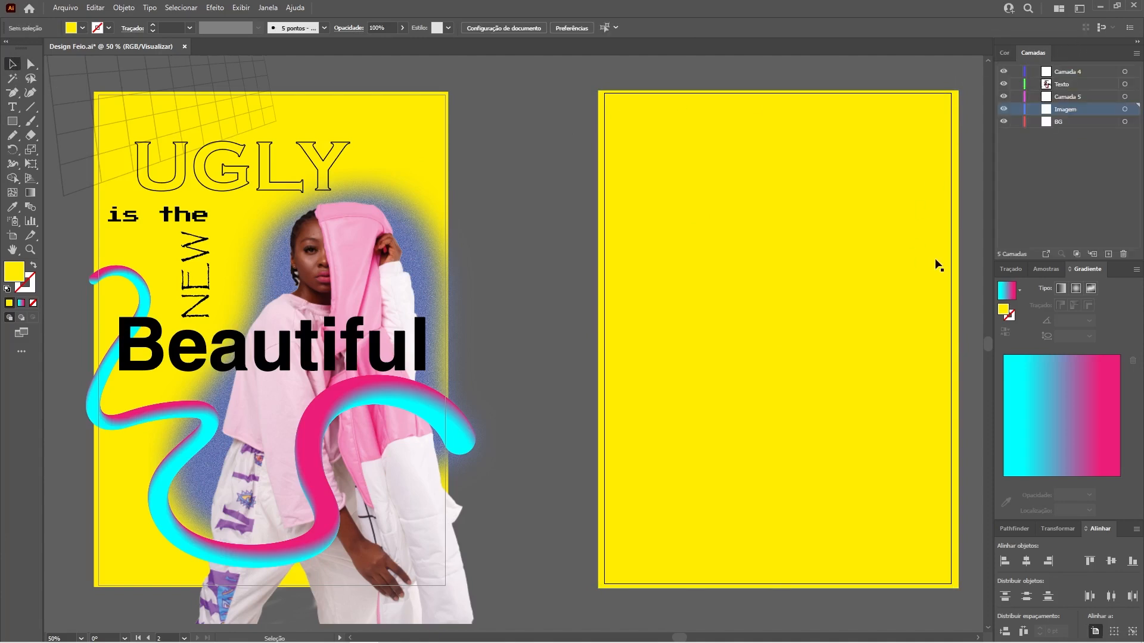
{"action": "left_click", "coordinate": [886, 170]}
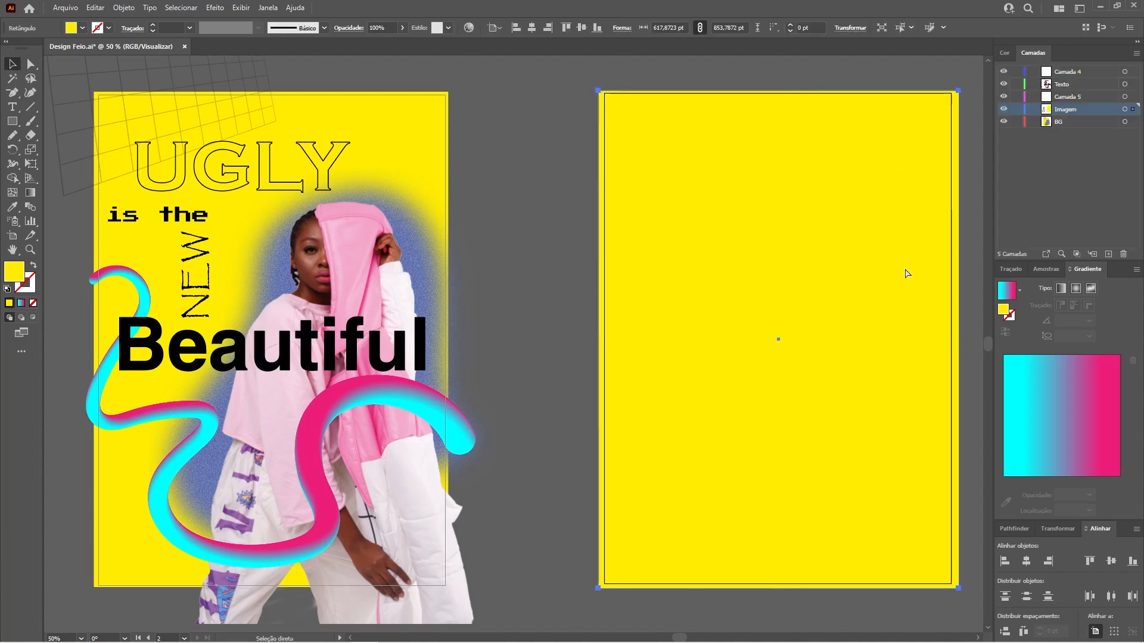
{"action": "key", "text": "ctrl+z"}
{"action": "left_click", "coordinate": [1060, 122]}
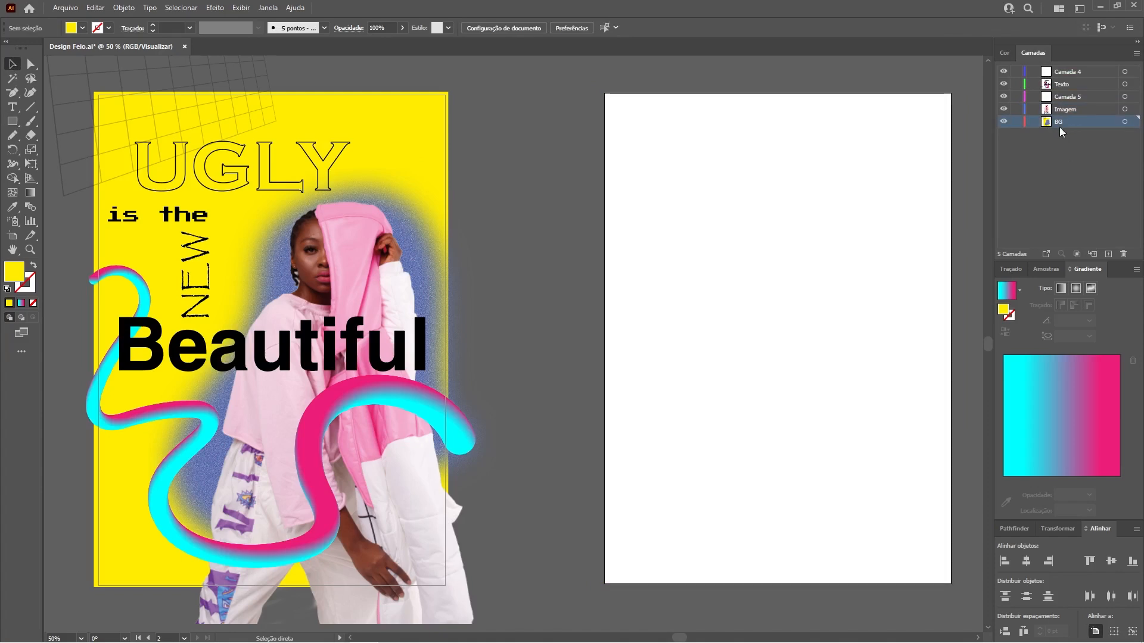
{"action": "key", "text": "ctrl+f"}
{"action": "left_click", "coordinate": [518, 195]}
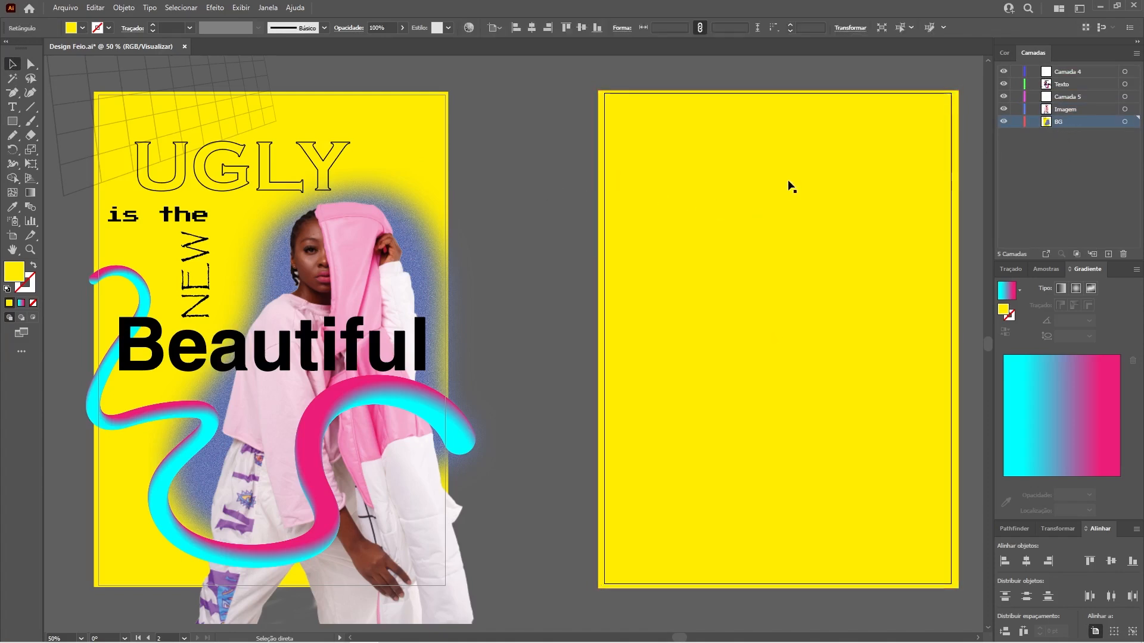
{"action": "left_click", "coordinate": [1016, 122]}
Step: Place the model's cutout PNG from the Assets folder on the Imagem layer and scale it down to match the reference poster
{"action": "left_click", "coordinate": [1066, 109]}
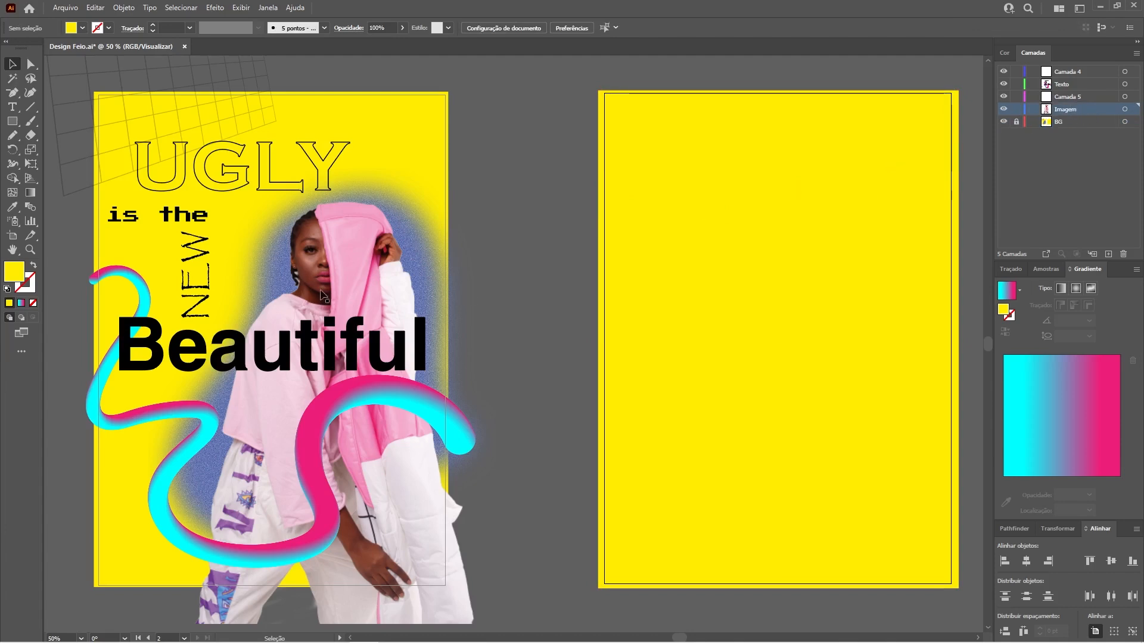
{"action": "left_click", "coordinate": [67, 9]}
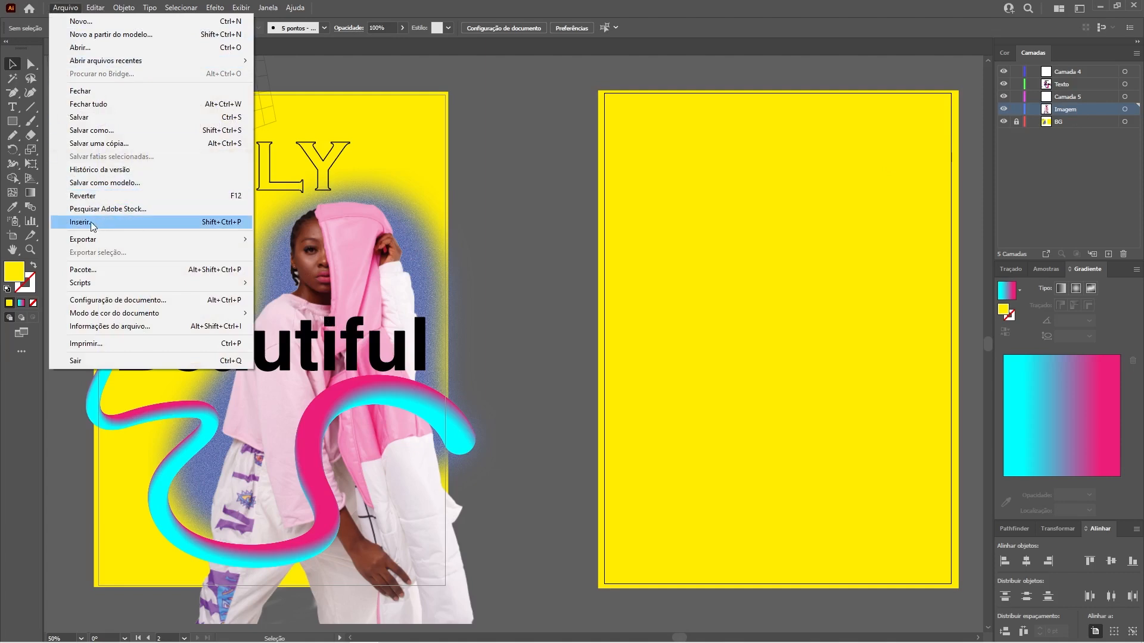
{"action": "left_click", "coordinate": [112, 223]}
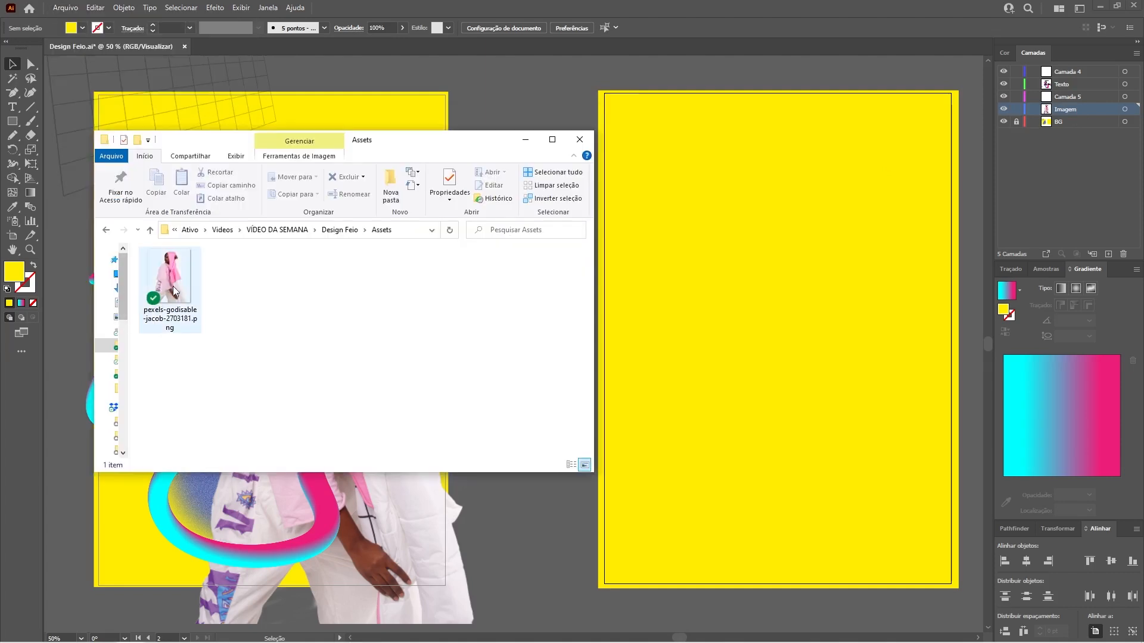
{"action": "left_click", "coordinate": [173, 296]}
{"action": "left_click_drag", "start_coordinate": [173, 296], "coordinate": [743, 235]}
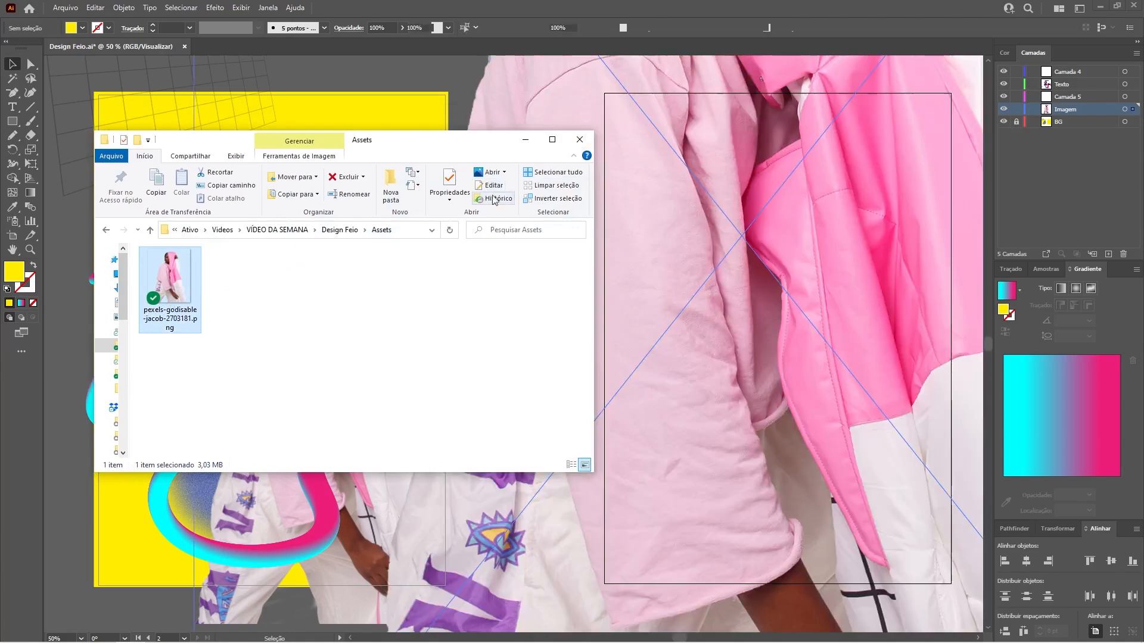
{"action": "left_click", "coordinate": [525, 140]}
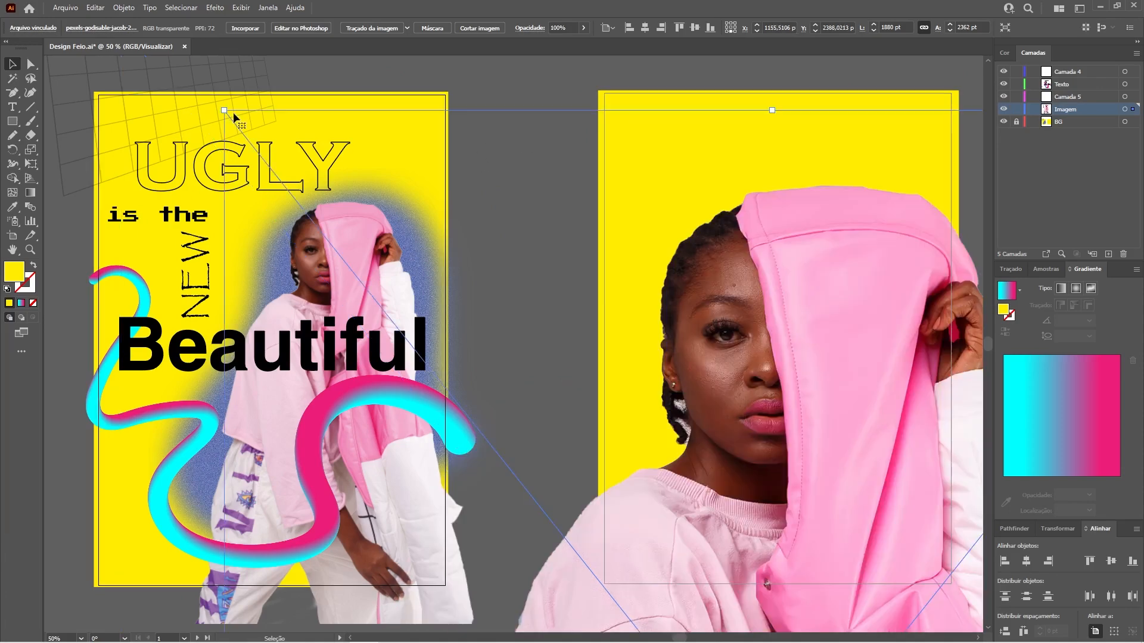
{"action": "left_click_drag", "start_coordinate": [225, 113], "coordinate": [381, 306]}
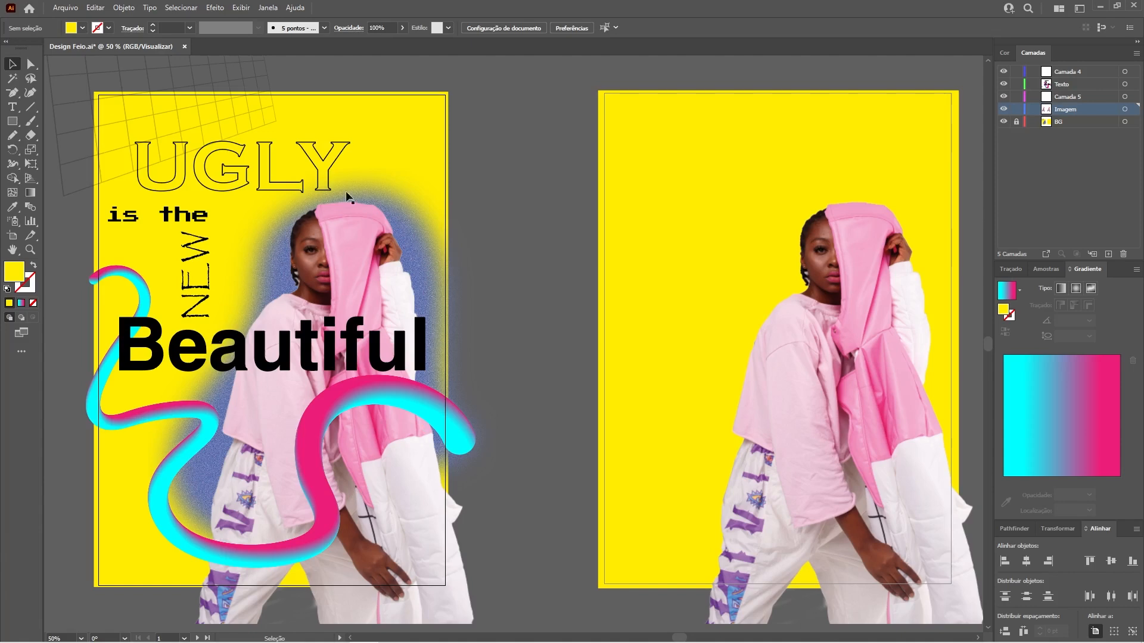
Step: Lock the Imagem layer and make the unlocked BG layer the active one
{"action": "scroll", "coordinate": [640, 313], "scroll_direction": "right", "scroll_amount": 2}
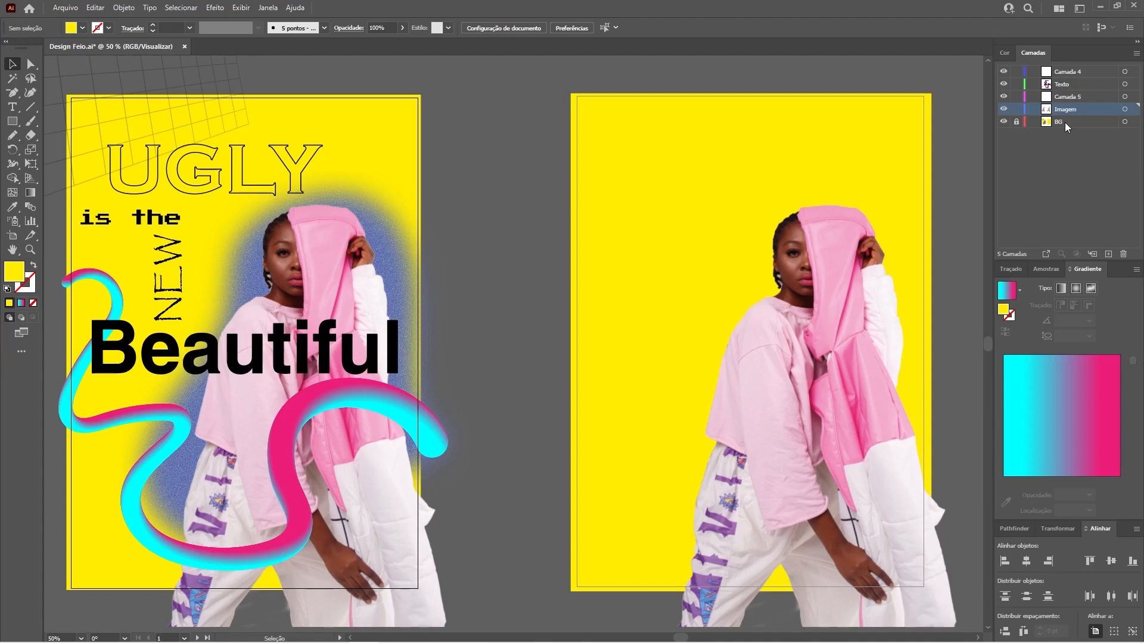
{"action": "left_click", "coordinate": [1050, 119]}
{"action": "left_click", "coordinate": [1016, 109]}
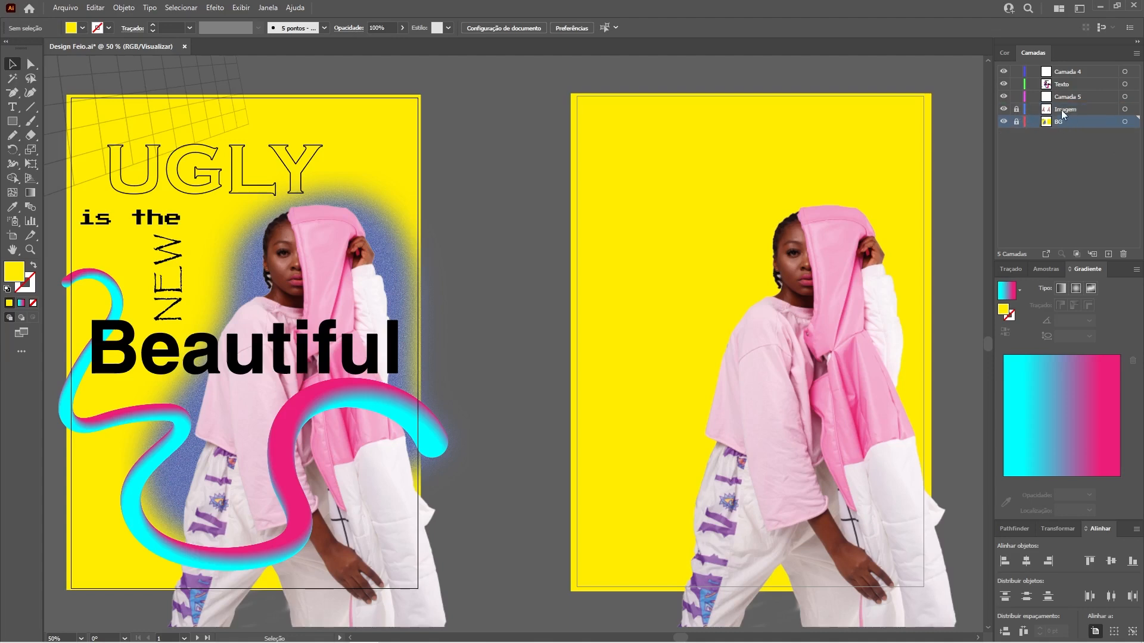
{"action": "left_click", "coordinate": [1016, 122]}
{"action": "left_click", "coordinate": [642, 260]}
{"action": "left_click", "coordinate": [567, 338]}
{"action": "left_click_drag", "start_coordinate": [670, 191], "coordinate": [601, 230]}
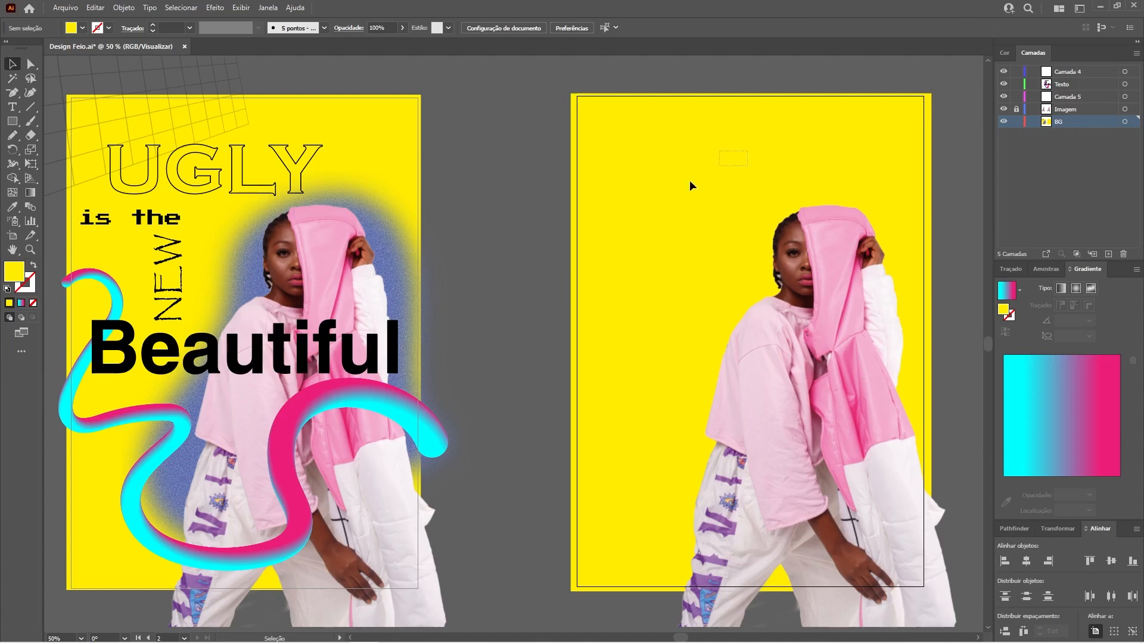
Step: Set the fill colour to the bright blue 005CFF
{"action": "double_click", "coordinate": [15, 274]}
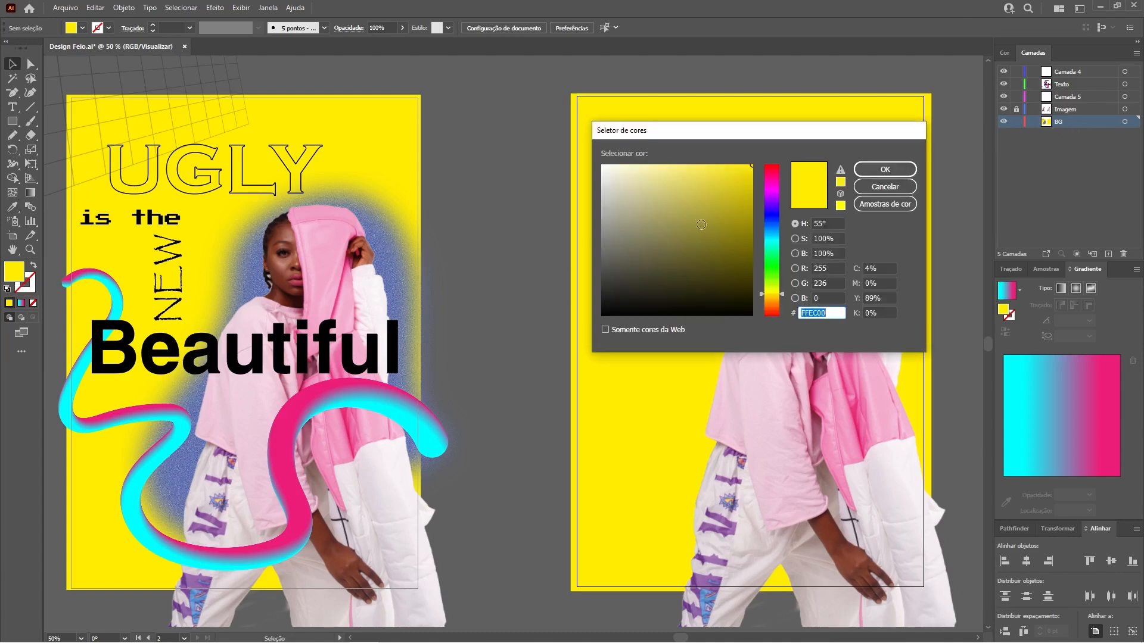
{"action": "left_click", "coordinate": [772, 223]}
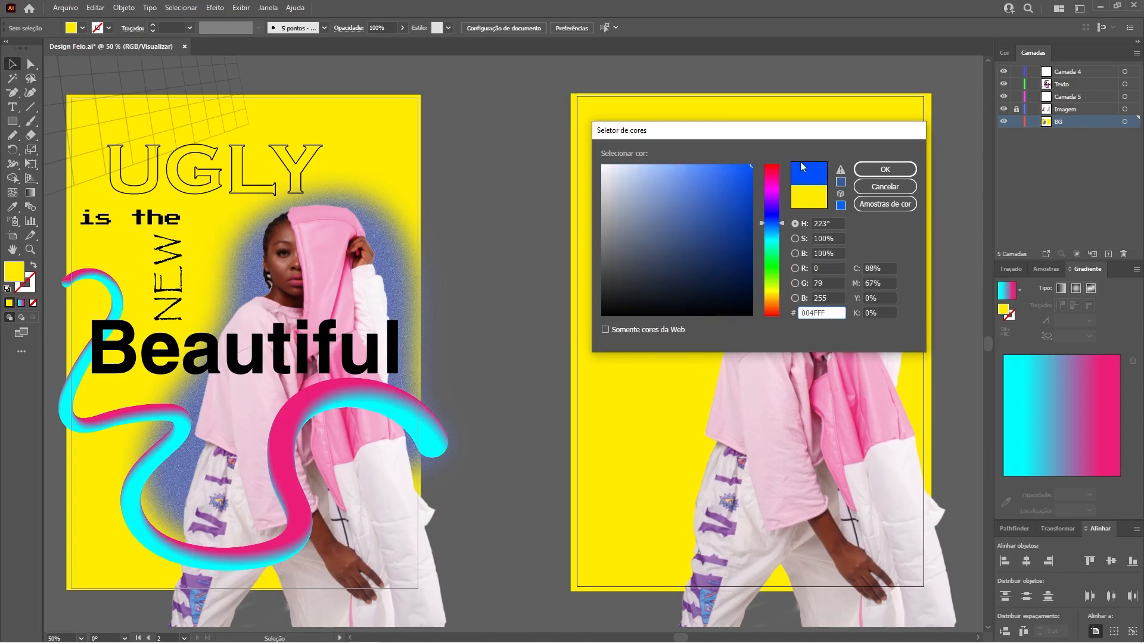
{"action": "left_click", "coordinate": [885, 169]}
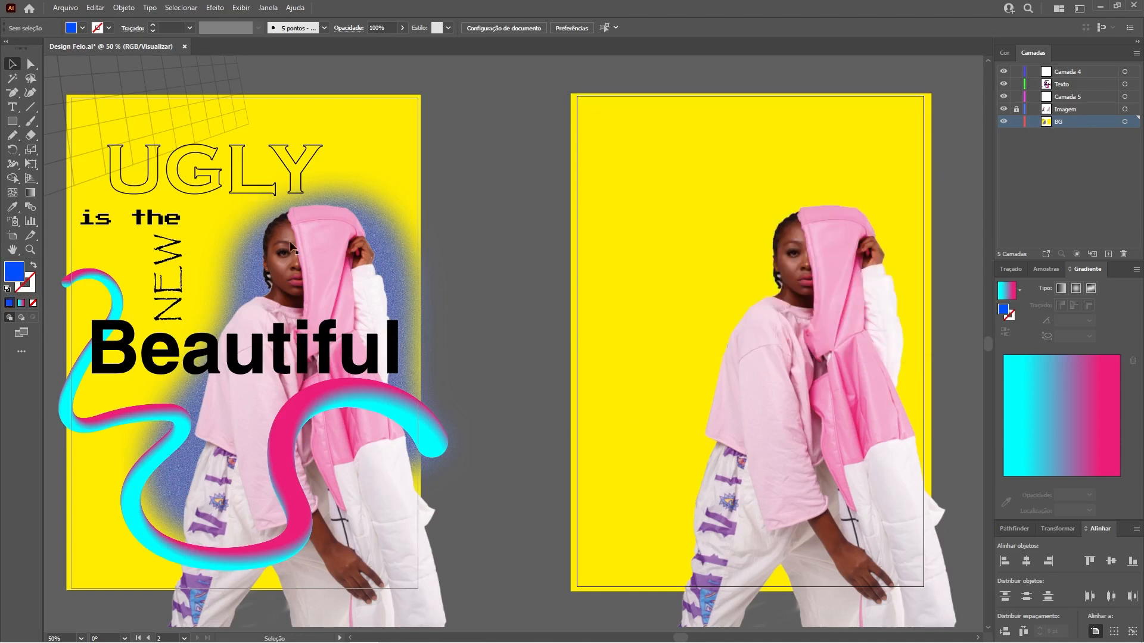
{"action": "double_click", "coordinate": [13, 274]}
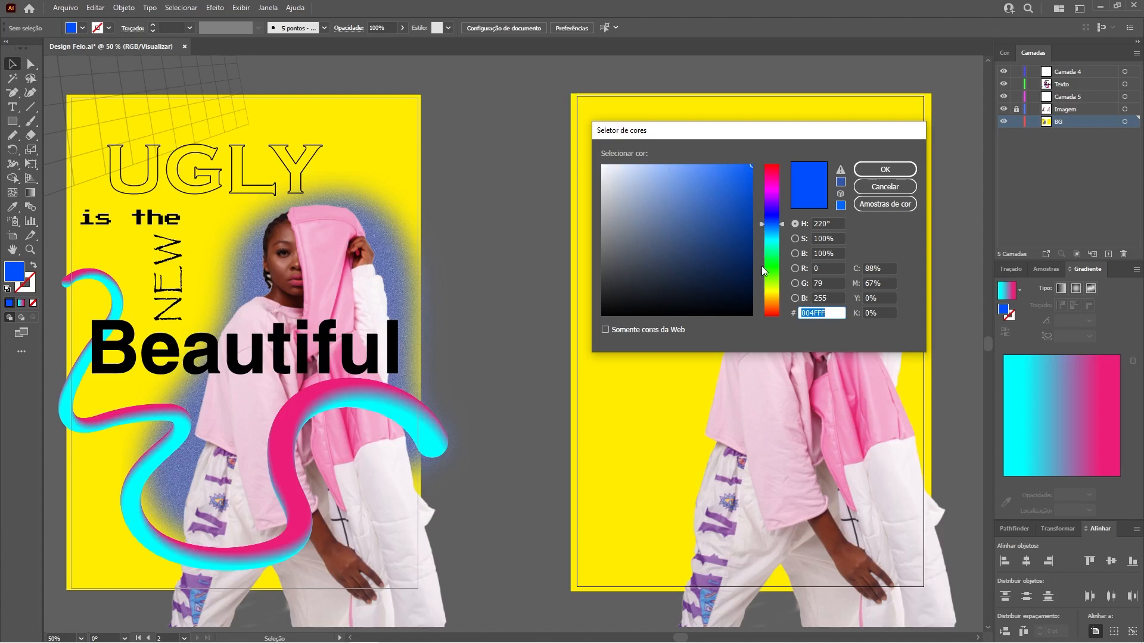
{"action": "left_click", "coordinate": [688, 216]}
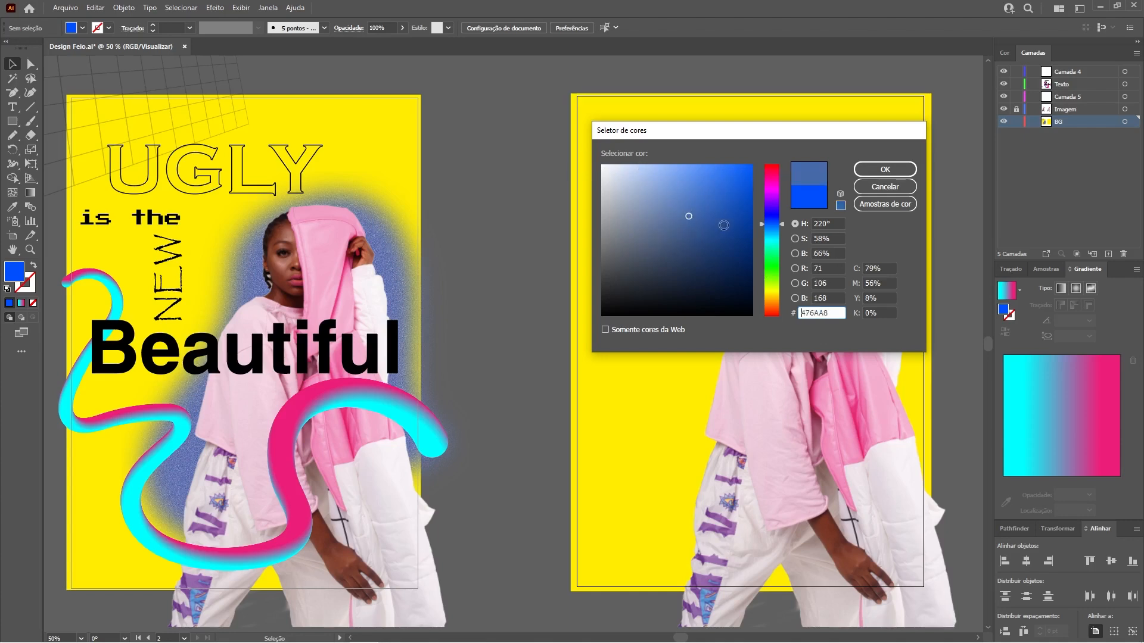
{"action": "left_click", "coordinate": [739, 173]}
{"action": "left_click", "coordinate": [751, 165]}
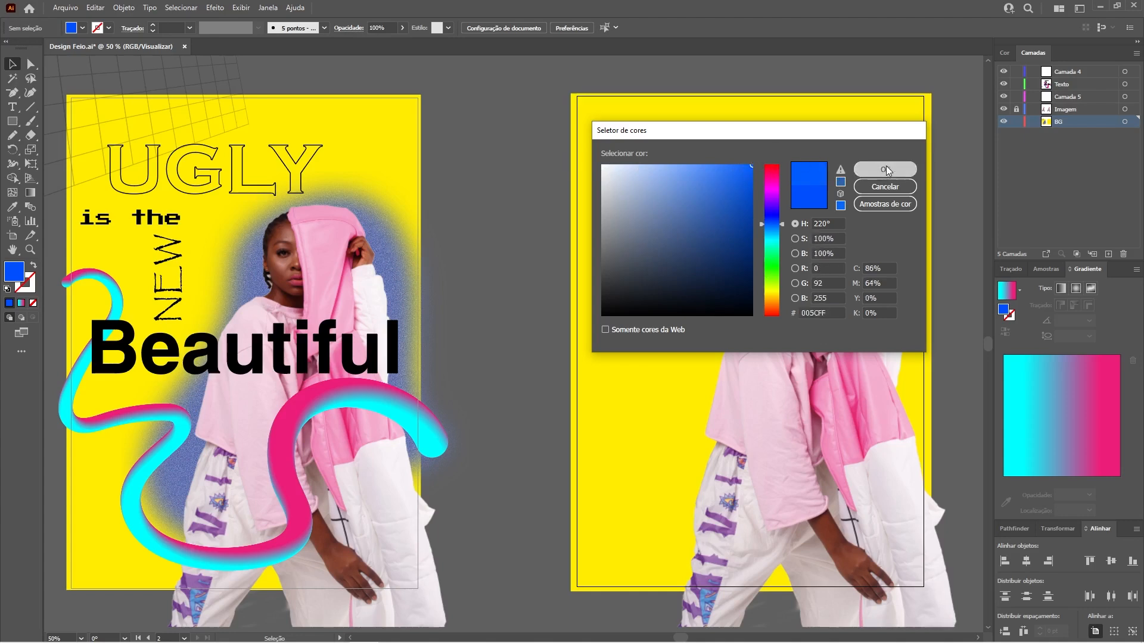
{"action": "left_click", "coordinate": [859, 169]}
Step: Draw a closed freehand blob around the model with the Pencil tool and stretch it downward to about 598 pt tall
{"action": "left_click", "coordinate": [12, 138]}
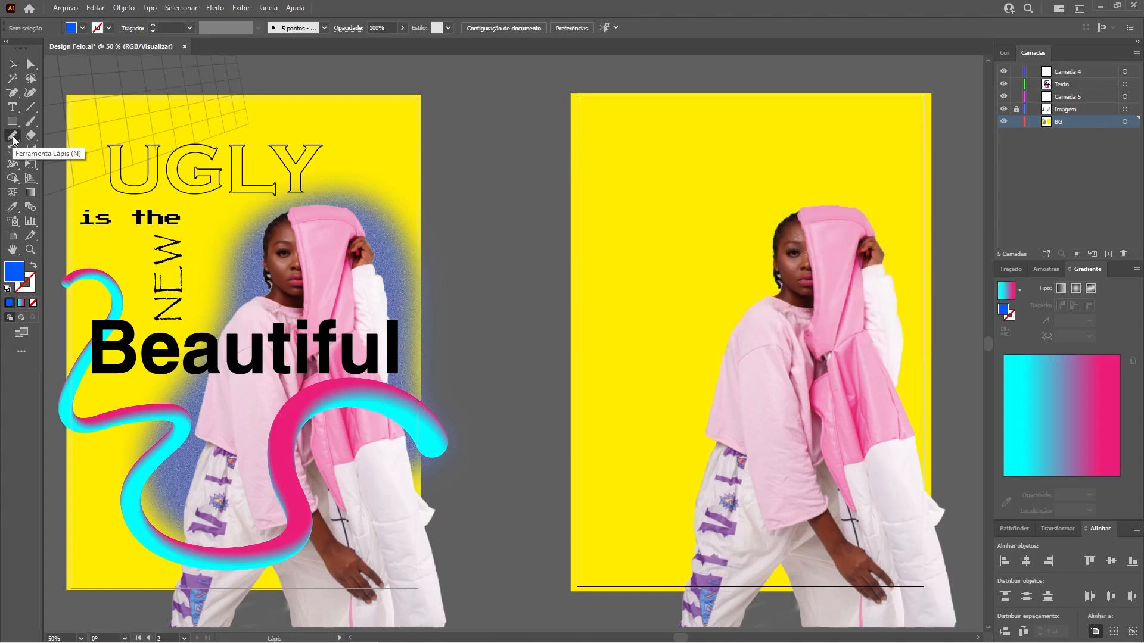
{"action": "mouse_move", "coordinate": [941, 394]}
{"action": "left_mouse_down"}
{"action": "mouse_move", "coordinate": [925, 254]}
{"action": "mouse_move", "coordinate": [882, 178]}
{"action": "mouse_move", "coordinate": [804, 168]}
{"action": "mouse_move", "coordinate": [760, 197]}
{"action": "mouse_move", "coordinate": [686, 385]}
{"action": "mouse_move", "coordinate": [736, 446]}
{"action": "mouse_move", "coordinate": [832, 480]}
{"action": "mouse_move", "coordinate": [942, 395]}
{"action": "left_mouse_up"}
{"action": "key", "text": "v"}
{"action": "left_click_drag", "start_coordinate": [826, 174], "coordinate": [818, 198]}
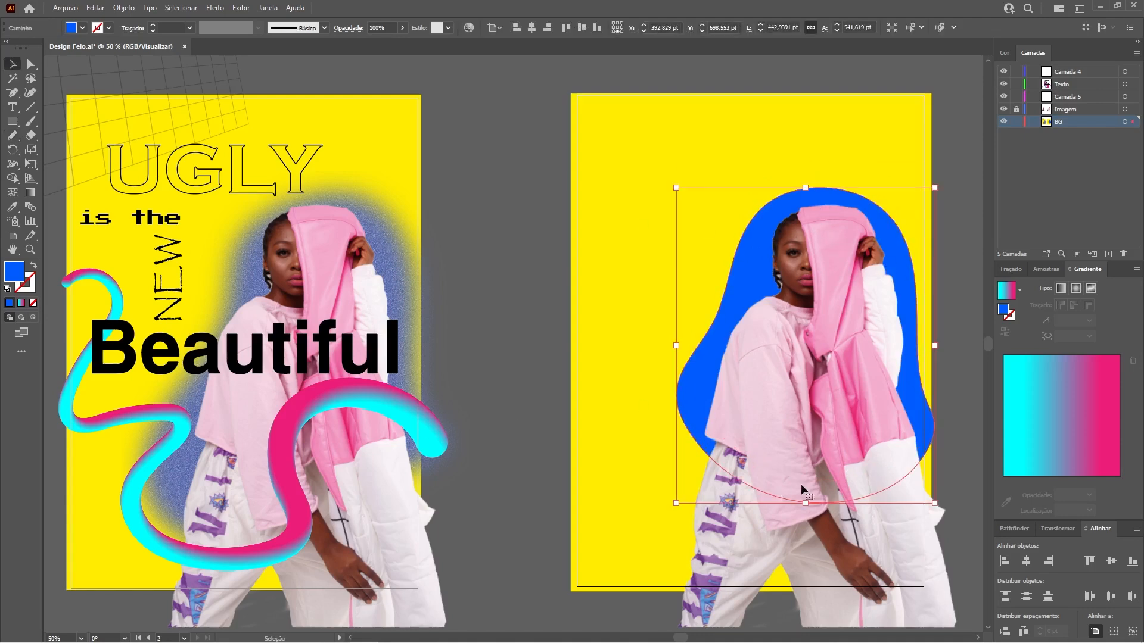
{"action": "left_click_drag", "start_coordinate": [805, 502], "coordinate": [804, 536]}
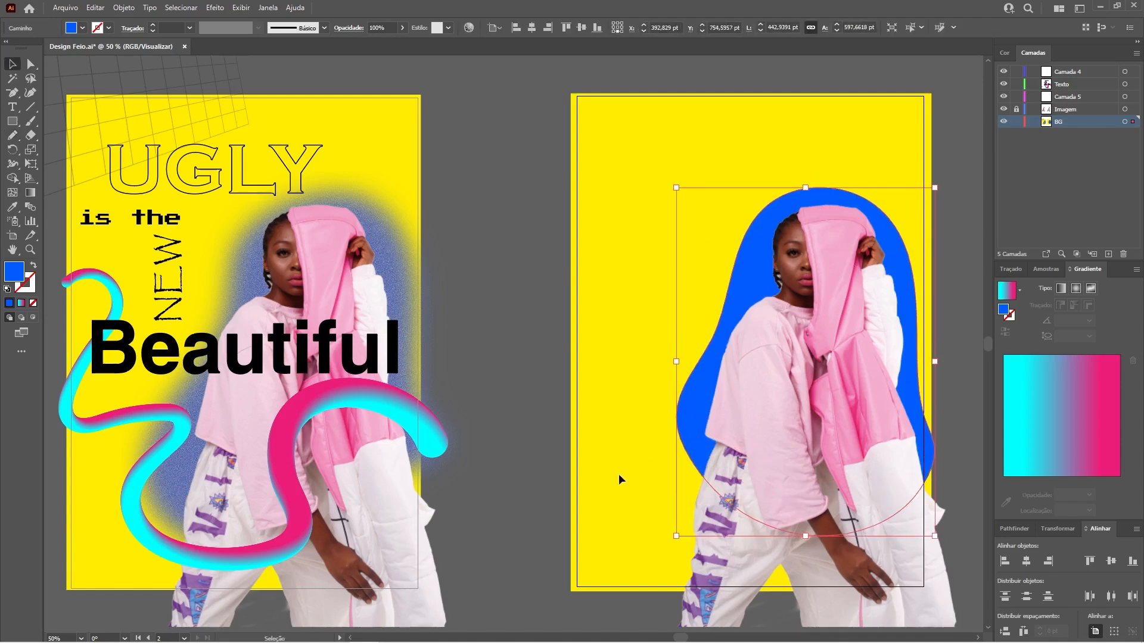
Step: Apply a Gaussian blur effect to the blue blob behind the model
{"action": "left_click", "coordinate": [212, 8]}
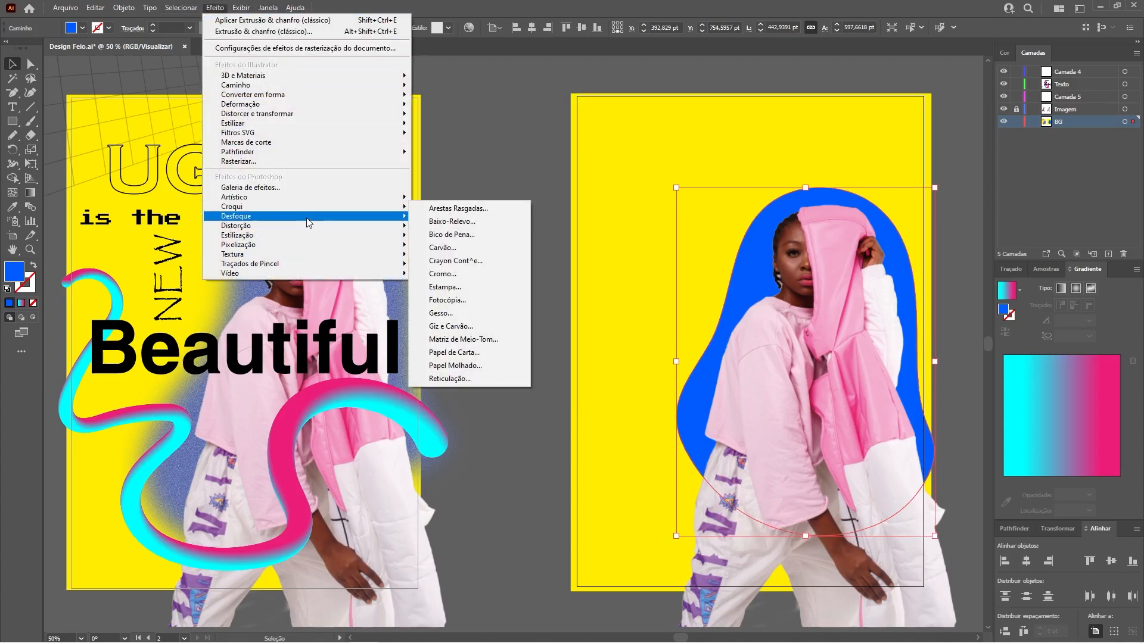
{"action": "left_click", "coordinate": [433, 217]}
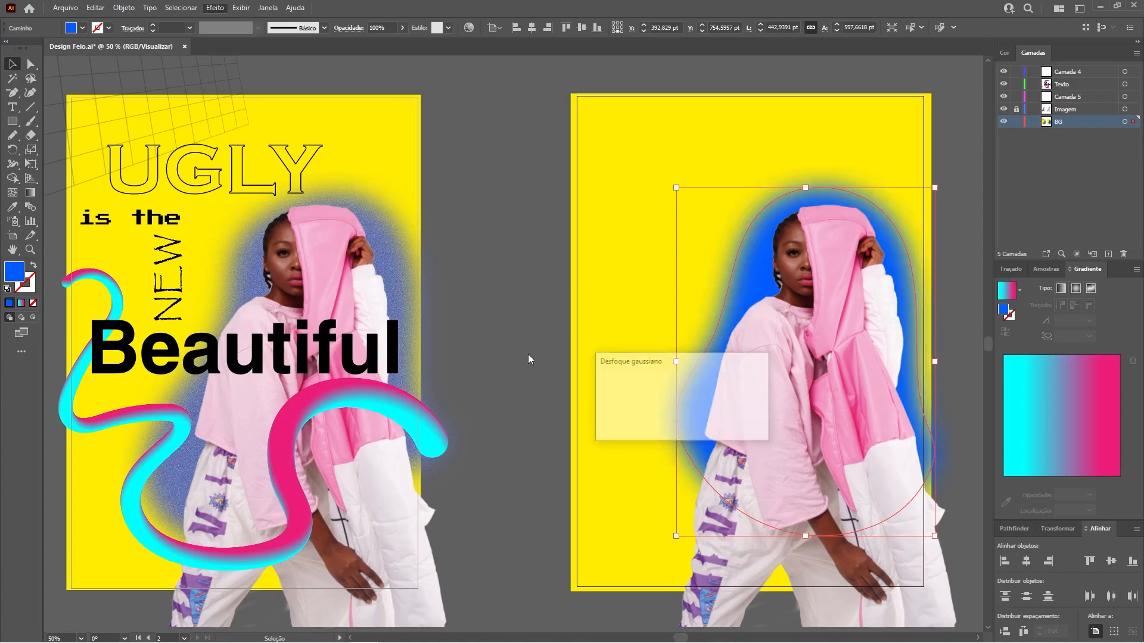
{"action": "left_click", "coordinate": [677, 419]}
{"action": "left_click", "coordinate": [670, 428]}
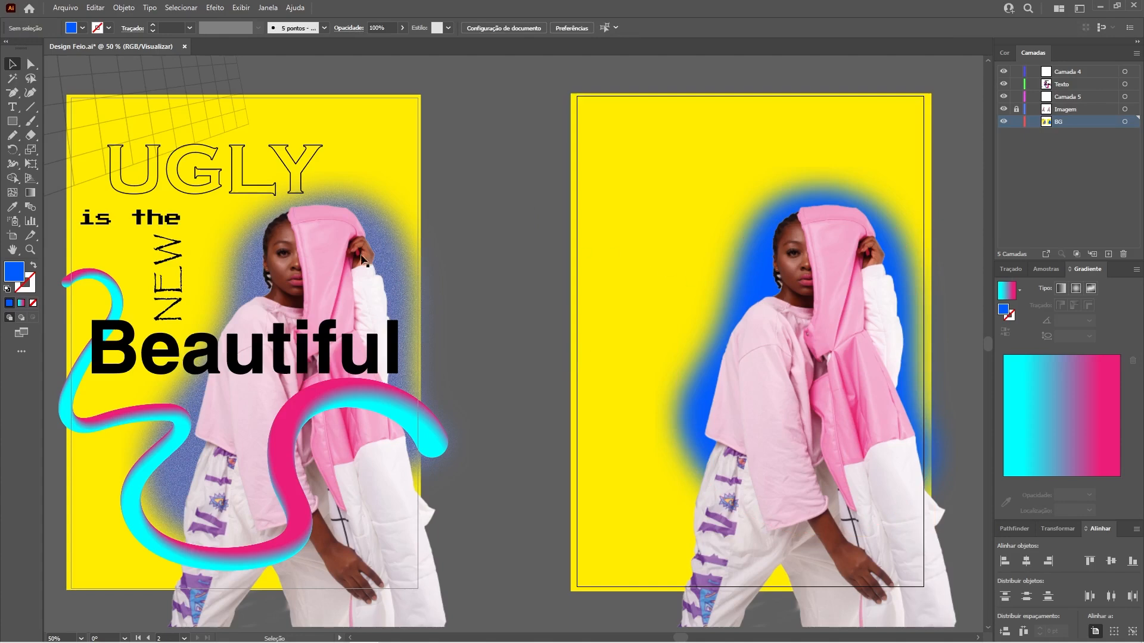
Step: Add a Pointillize effect with cell size 3 to the blurred blue shape
{"action": "left_click", "coordinate": [751, 270]}
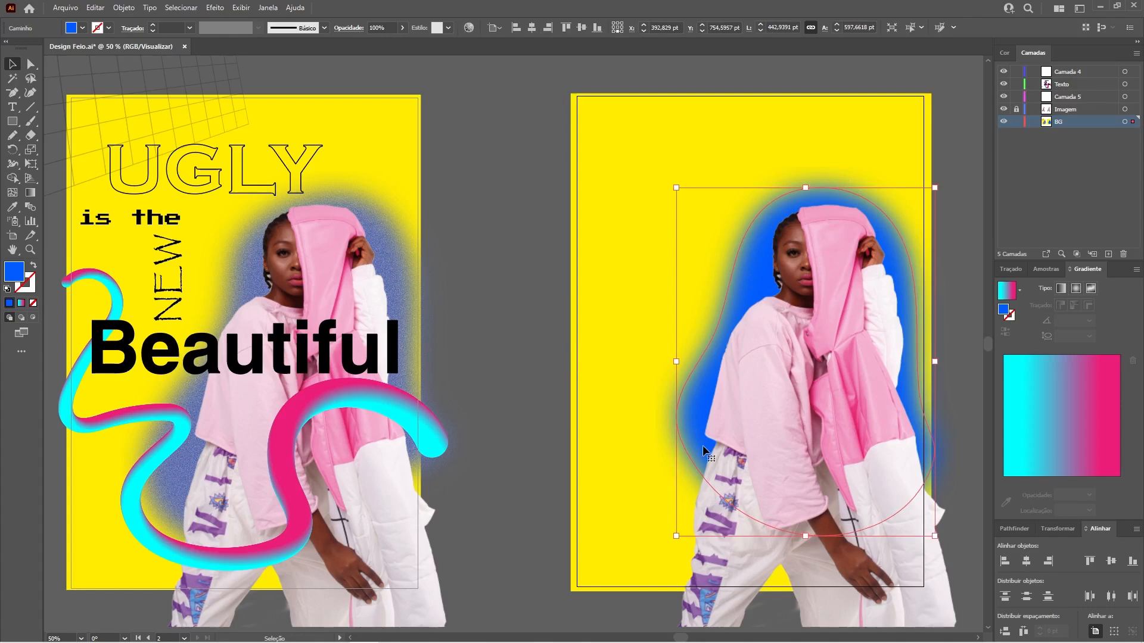
{"action": "left_click", "coordinate": [215, 8]}
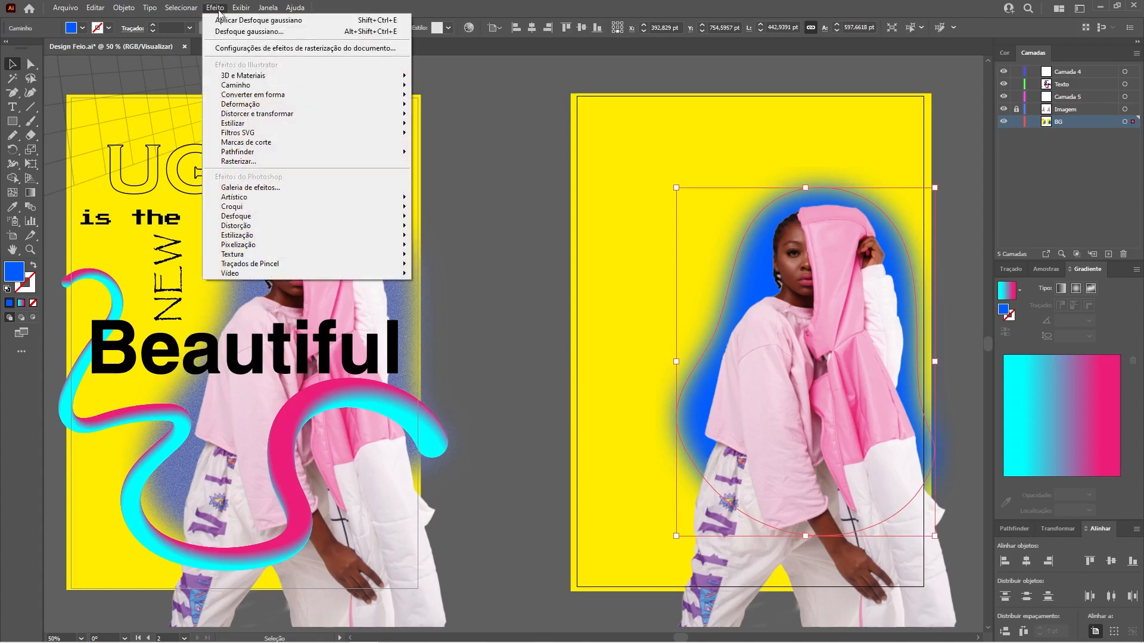
{"action": "mouse_move", "coordinate": [379, 245]}
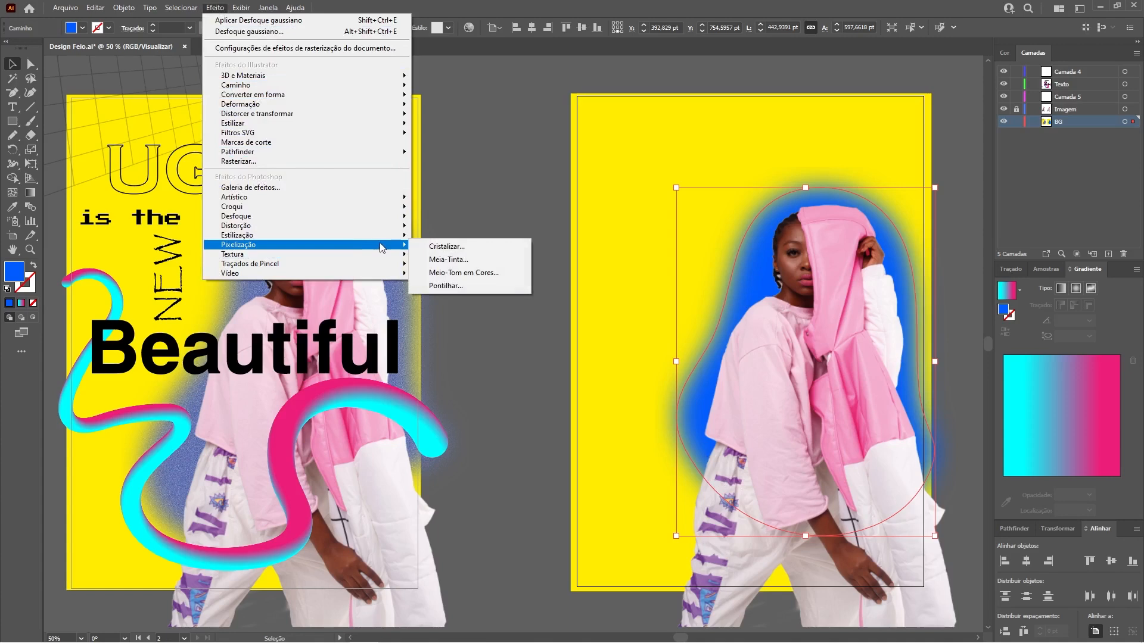
{"action": "left_click", "coordinate": [462, 286]}
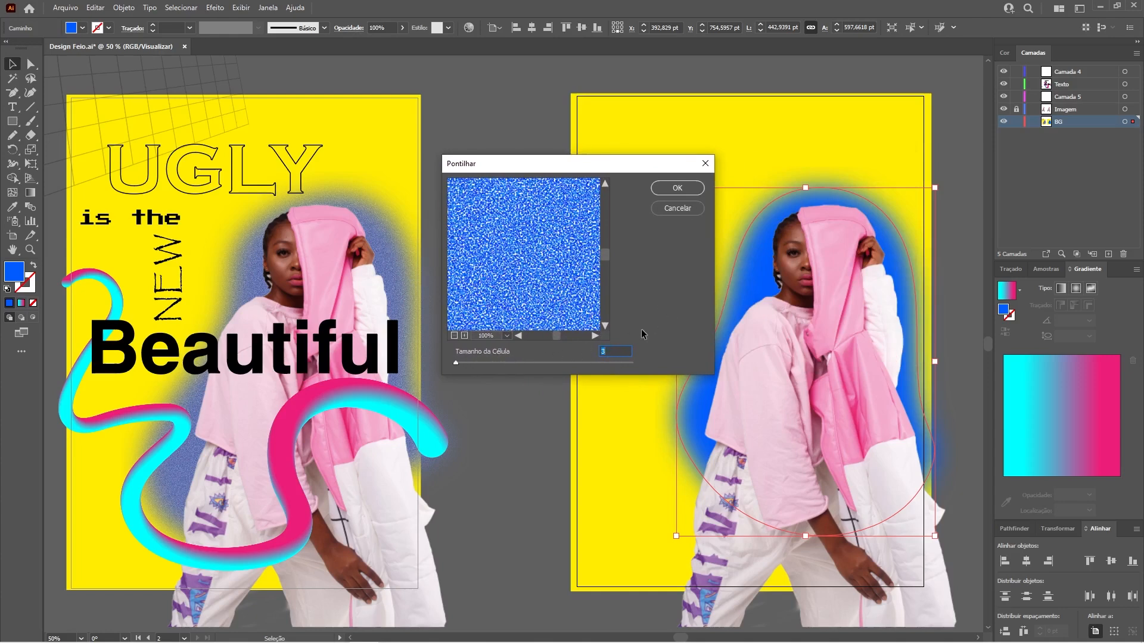
{"action": "left_click", "coordinate": [677, 190]}
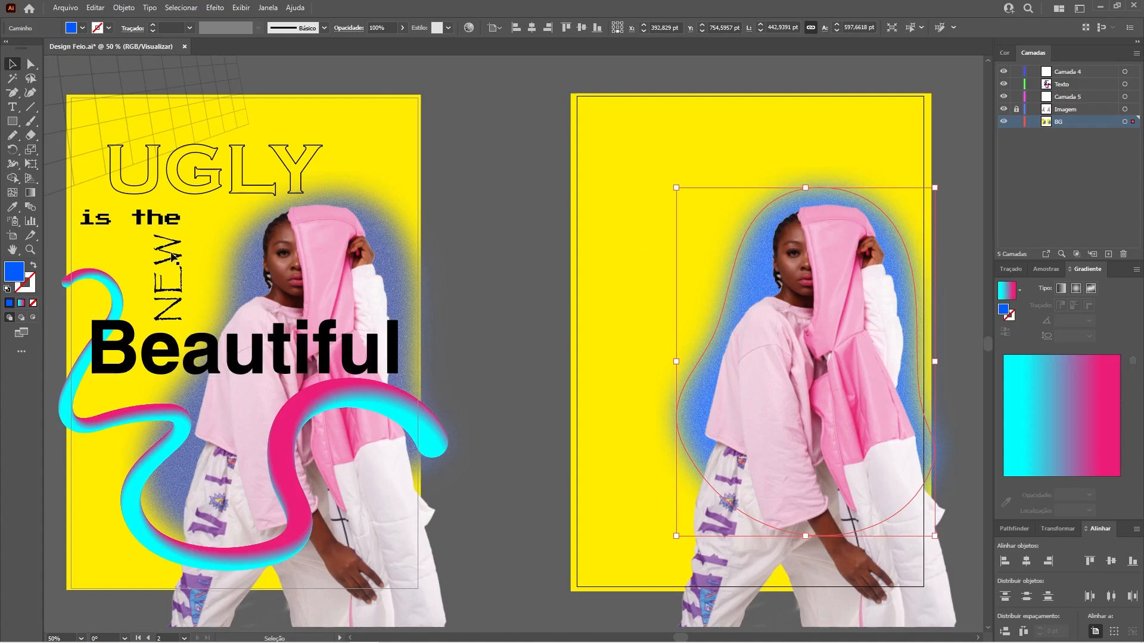
Step: Set the textured glow shape's fill to the darker blue 0052C9
{"action": "double_click", "coordinate": [15, 274]}
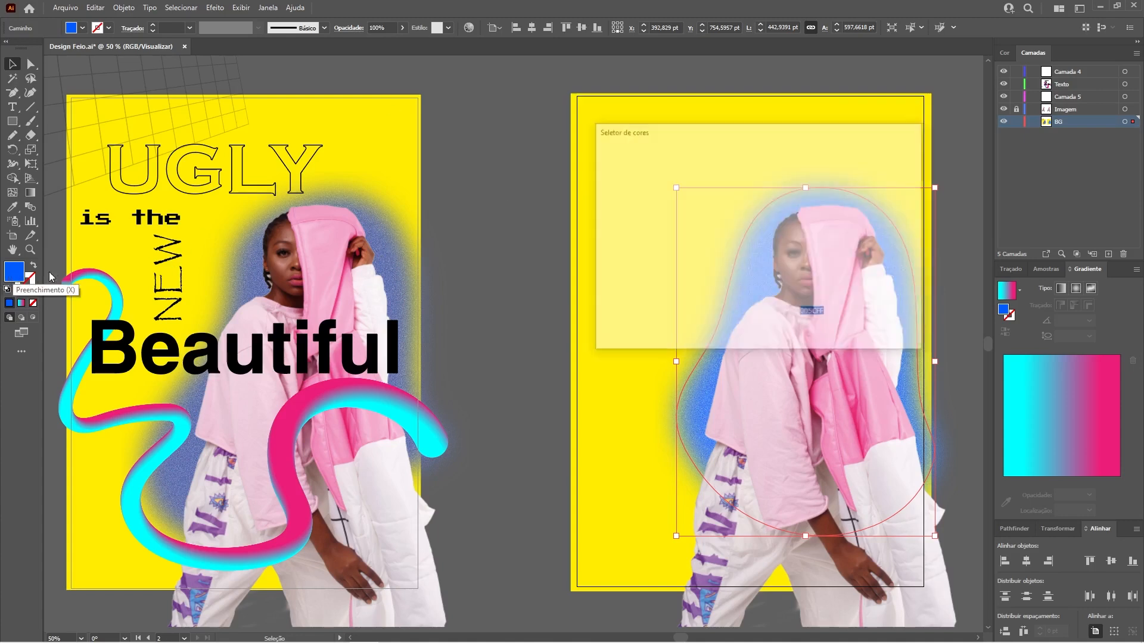
{"action": "left_click_drag", "start_coordinate": [748, 185], "coordinate": [762, 196]}
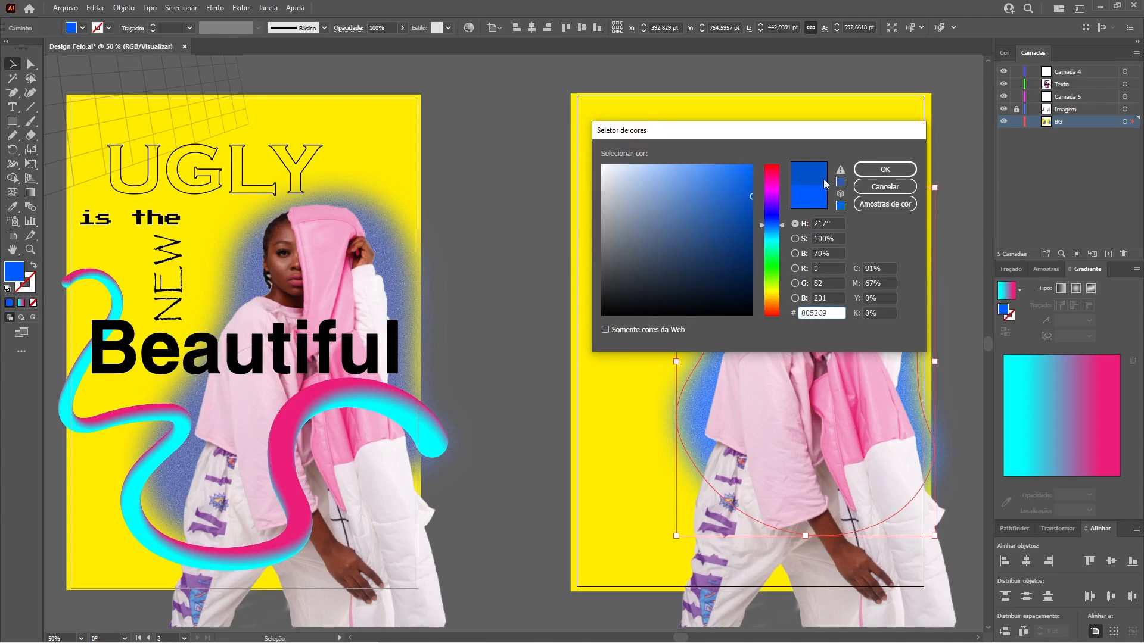
{"action": "left_click", "coordinate": [886, 169]}
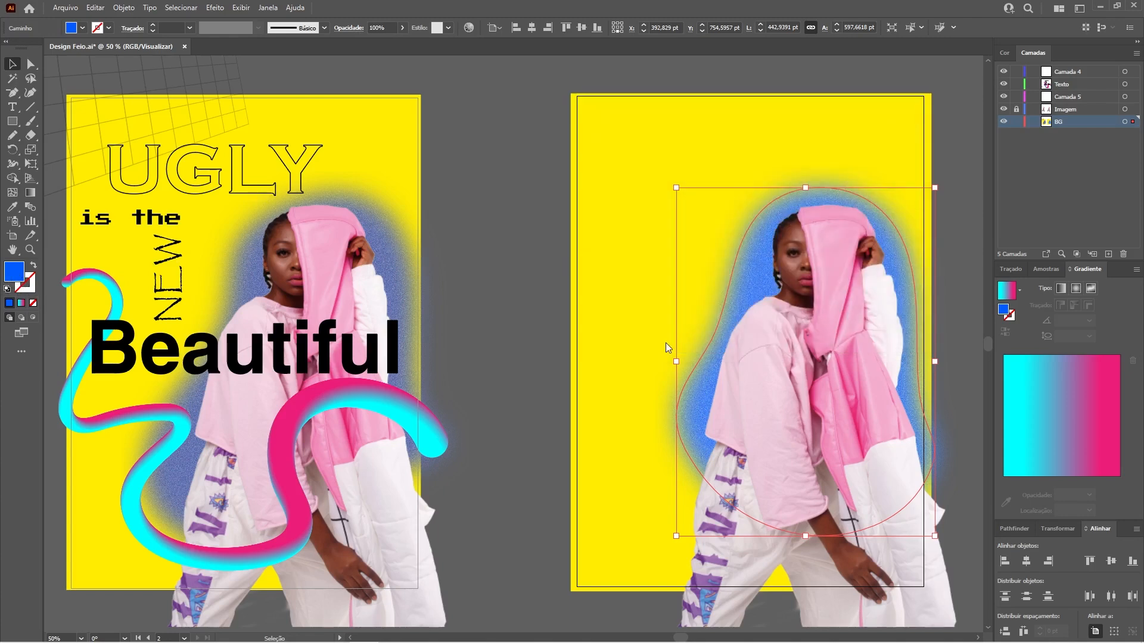
Step: Draw an unfilled rectangle about 448 by 262 pt with a dark blue 003677 stroke, overlapping the second poster's upper-left area
{"action": "left_click", "coordinate": [466, 479]}
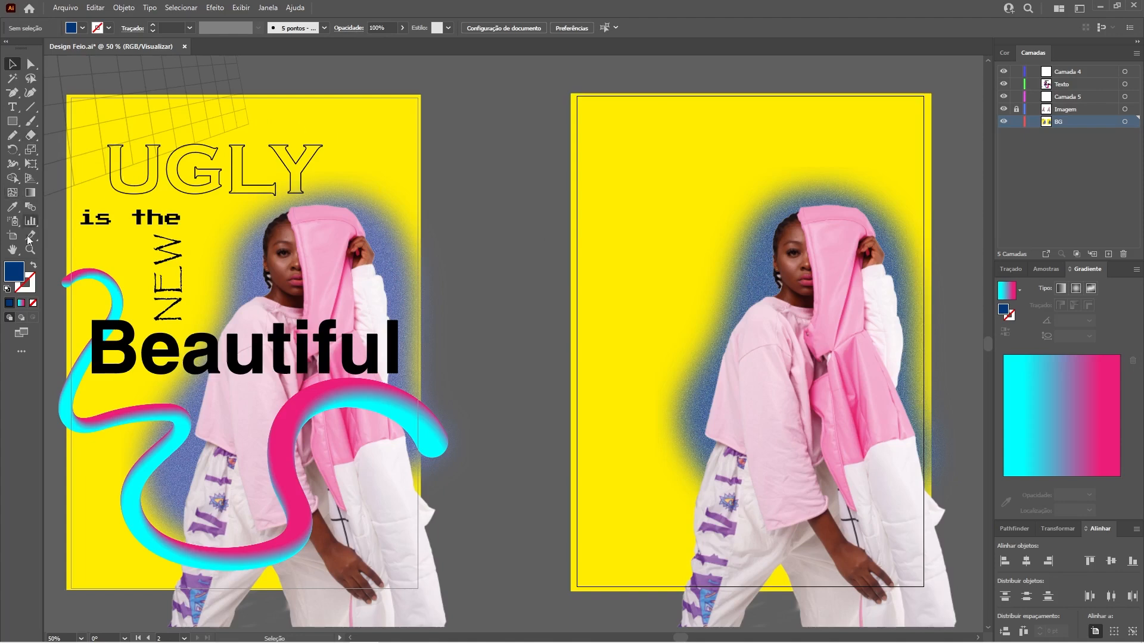
{"action": "left_click", "coordinate": [34, 265]}
{"action": "left_click", "coordinate": [27, 286]}
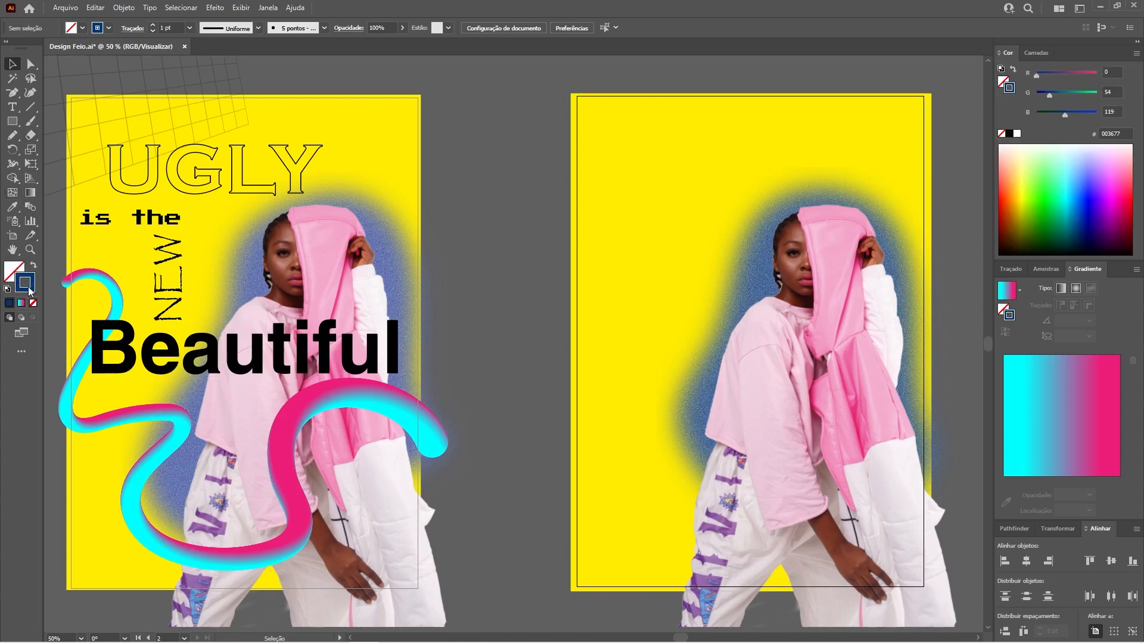
{"action": "left_click", "coordinate": [12, 123]}
{"action": "left_click_drag", "start_coordinate": [477, 138], "coordinate": [738, 290]}
{"action": "key", "text": "v"}
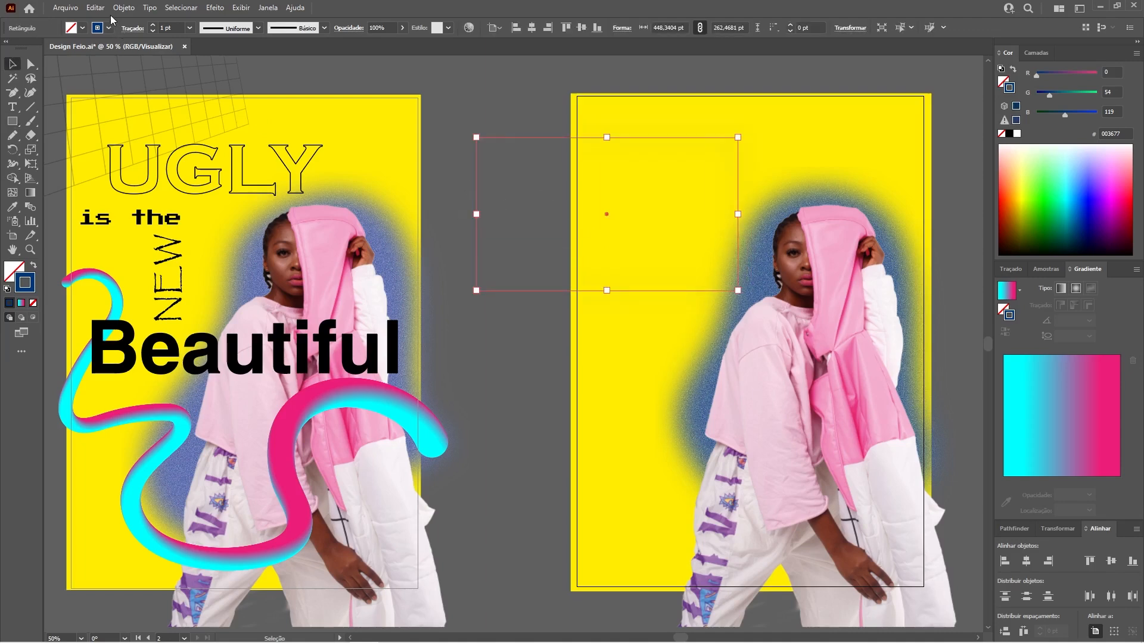
Step: Split the rectangle into a grid of 6 rows and 10 columns
{"action": "left_click", "coordinate": [124, 8]}
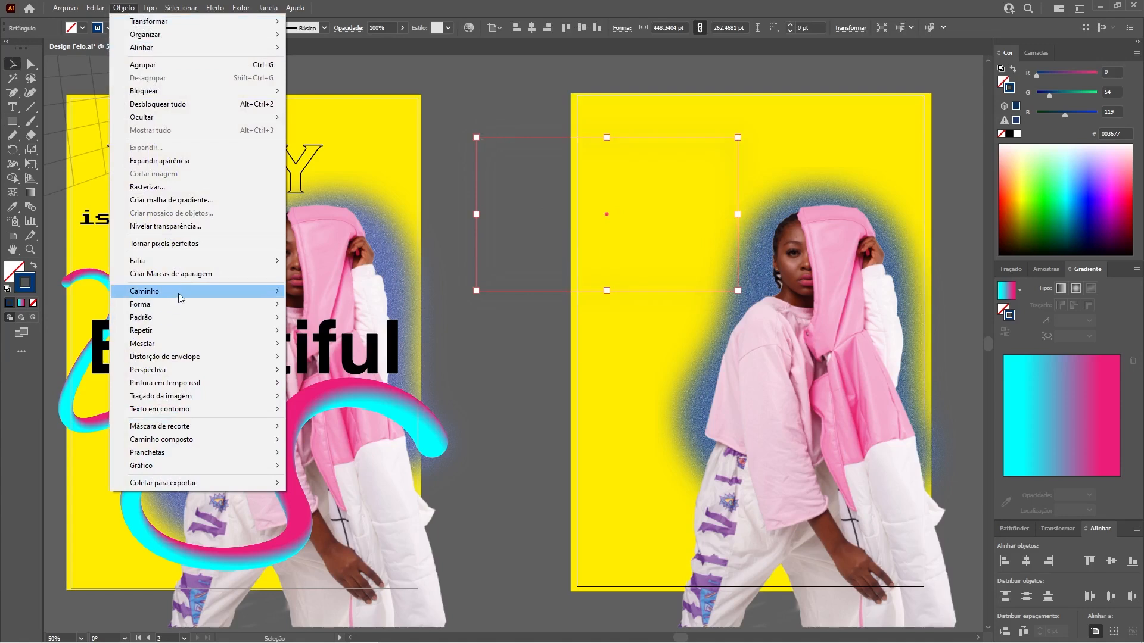
{"action": "mouse_move", "coordinate": [182, 293]}
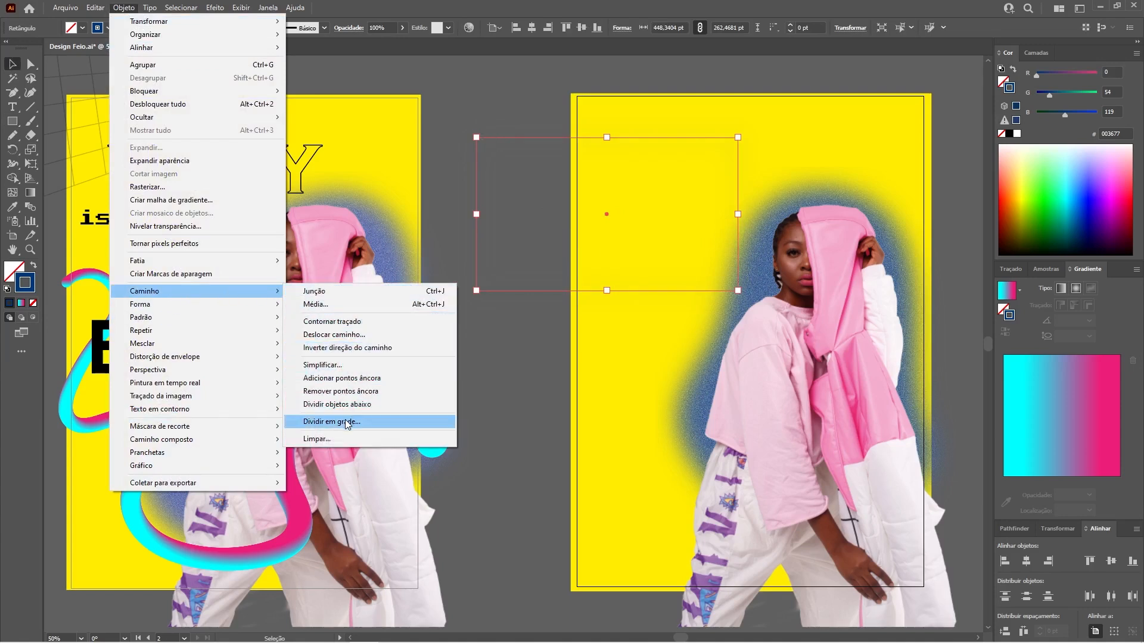
{"action": "left_click", "coordinate": [387, 422]}
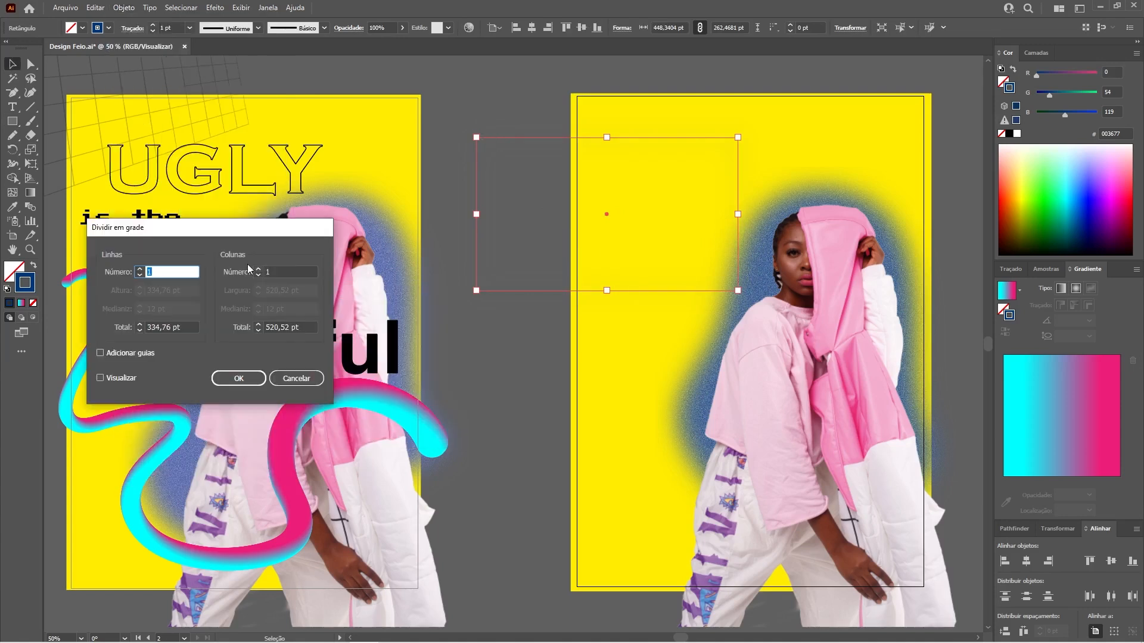
{"action": "left_click_drag", "start_coordinate": [216, 231], "coordinate": [334, 138]}
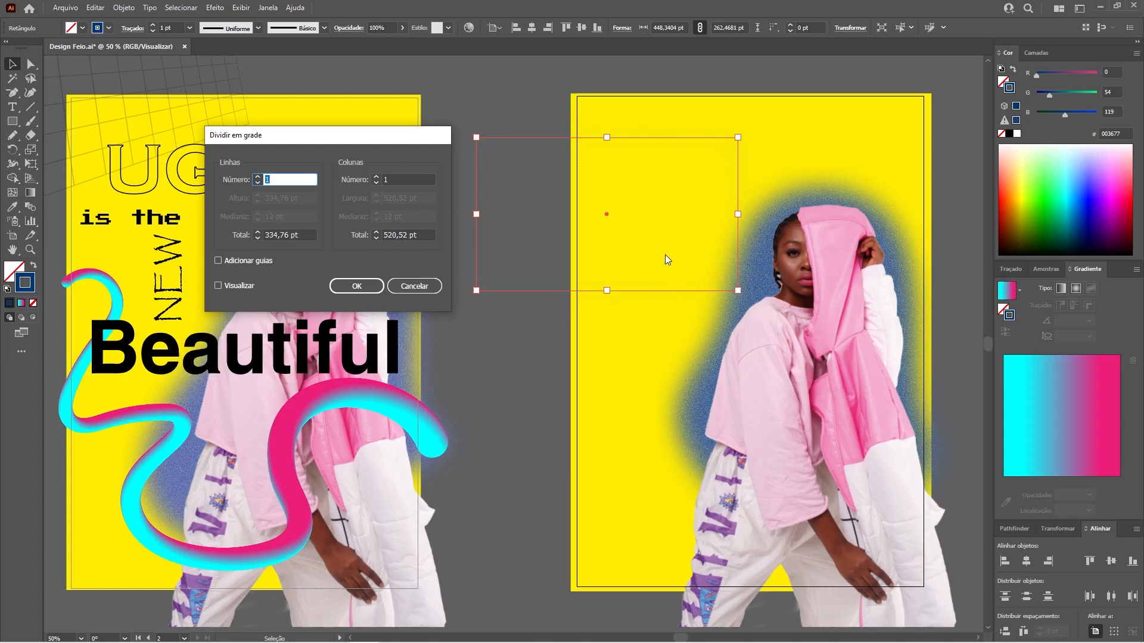
{"action": "type", "text": "6"}
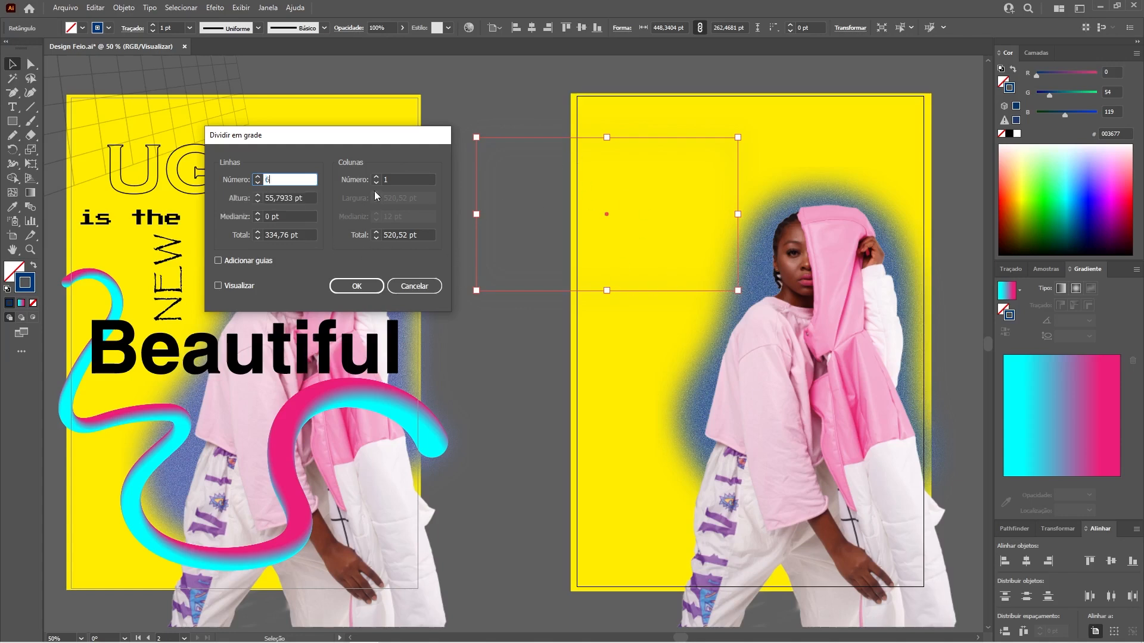
{"action": "left_click", "coordinate": [418, 179]}
{"action": "type", "text": "0"}
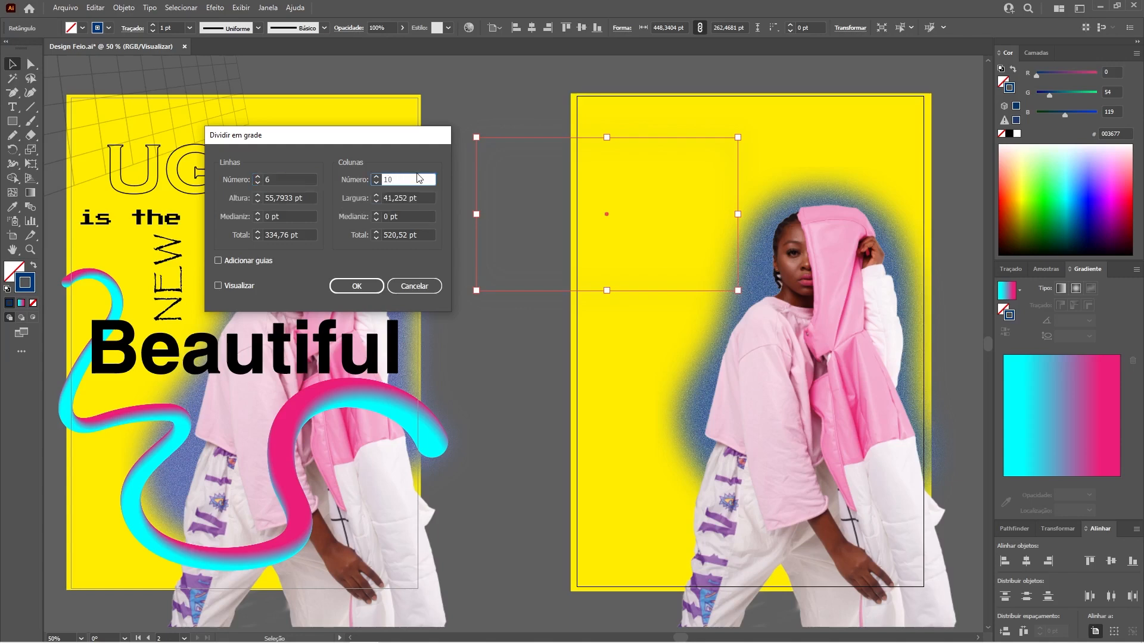
{"action": "left_click", "coordinate": [356, 286]}
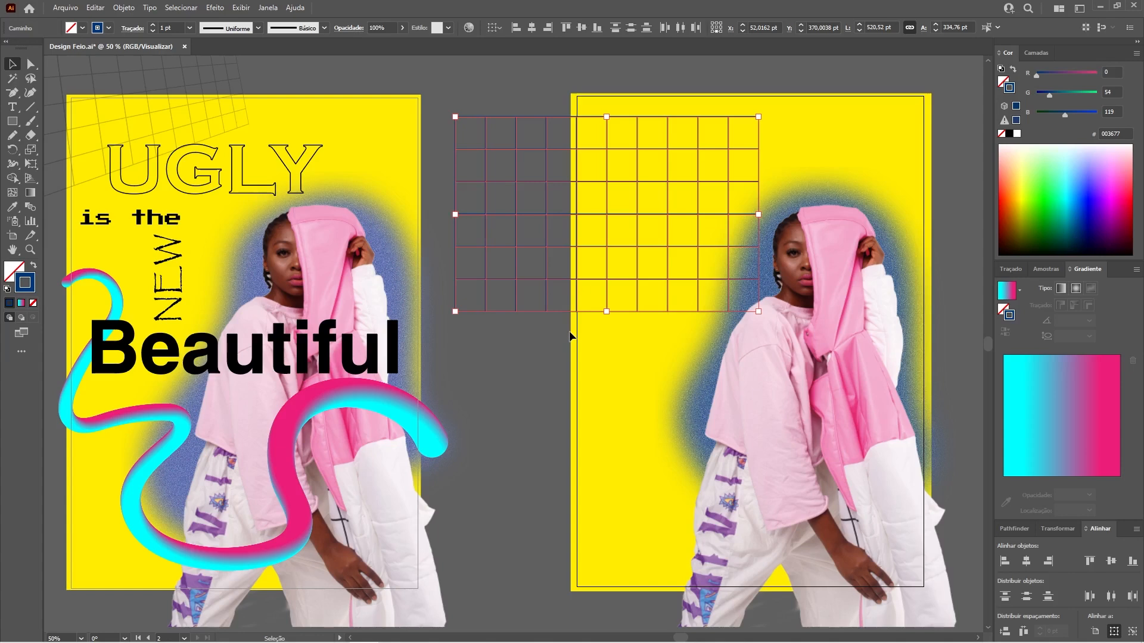
Step: Group the grid cells and convert their strokes to outlines
{"action": "key", "text": "ctrl+g"}
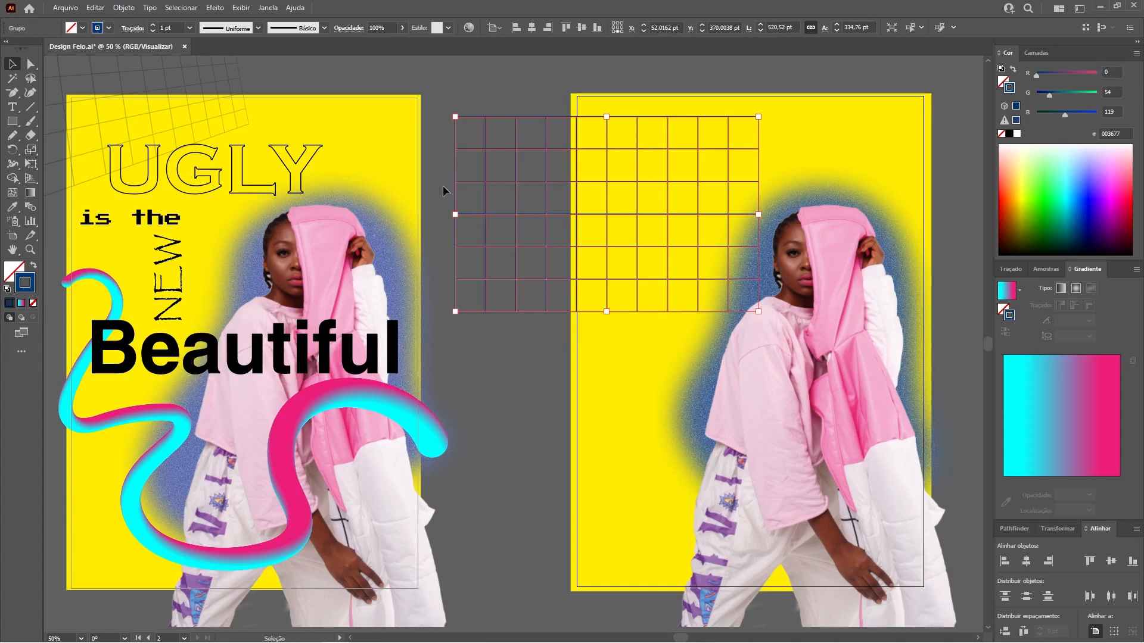
{"action": "left_click", "coordinate": [129, 8]}
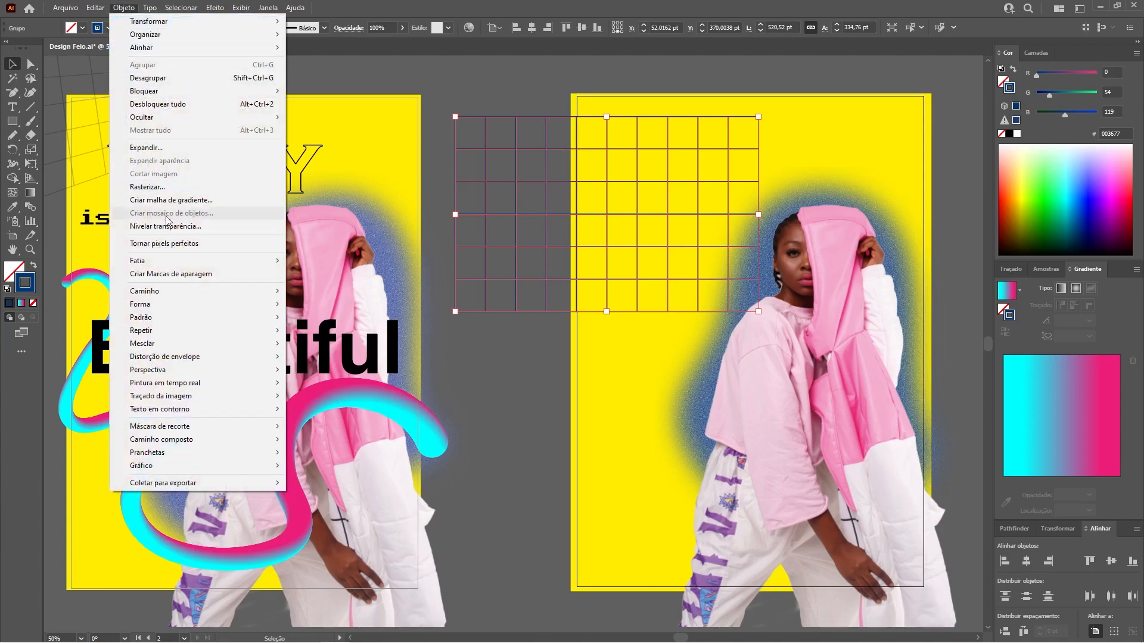
{"action": "mouse_move", "coordinate": [251, 291]}
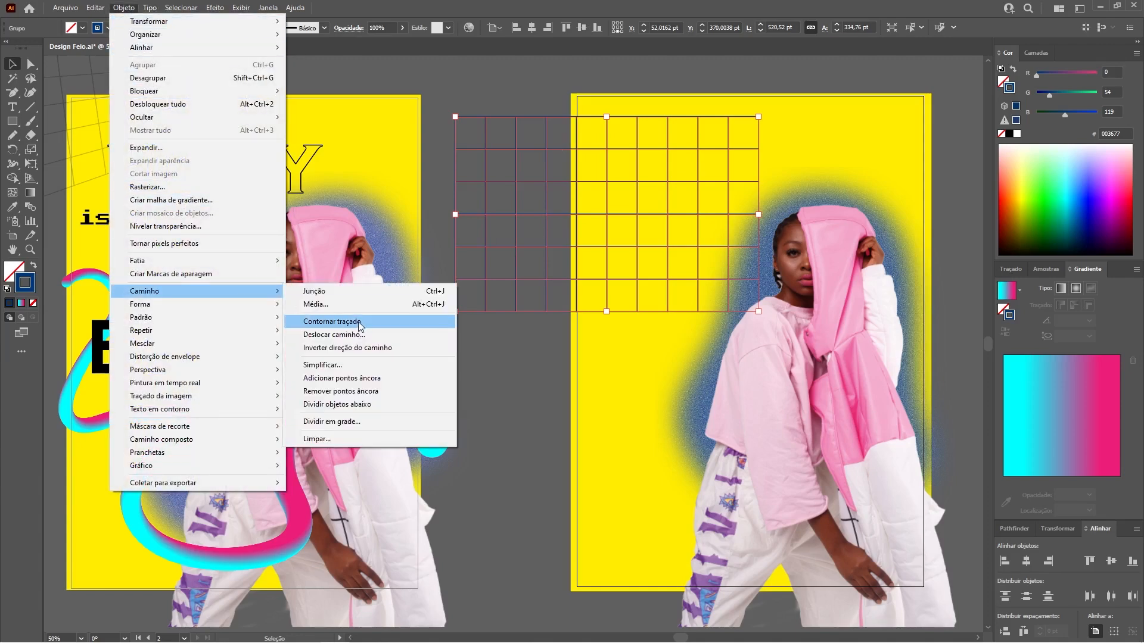
{"action": "left_click", "coordinate": [386, 324]}
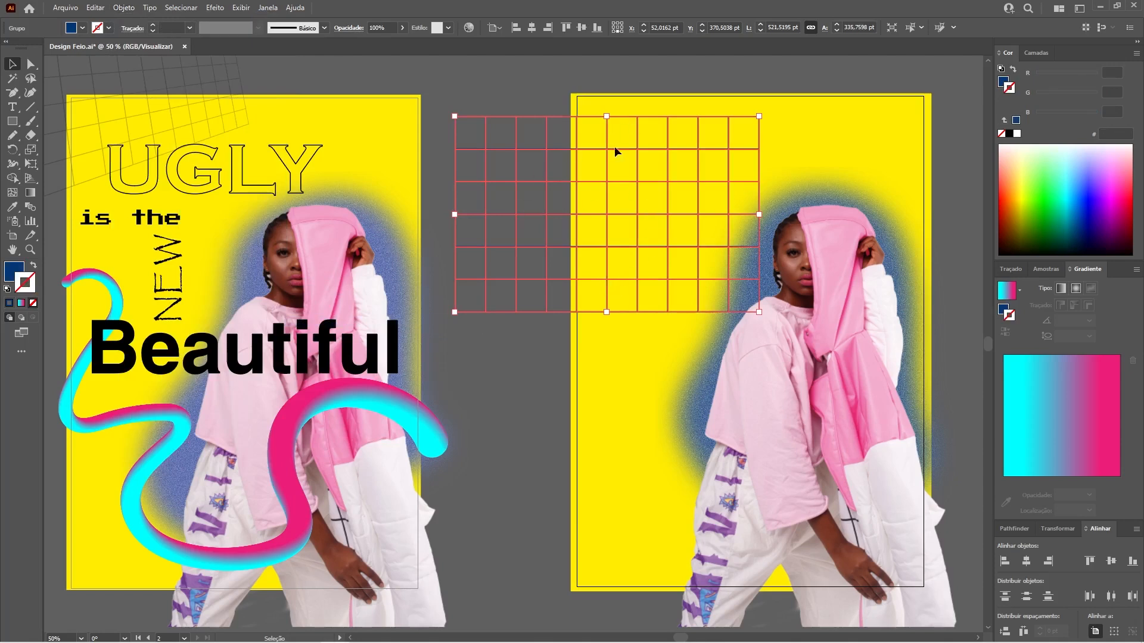
{"action": "left_click", "coordinate": [15, 270]}
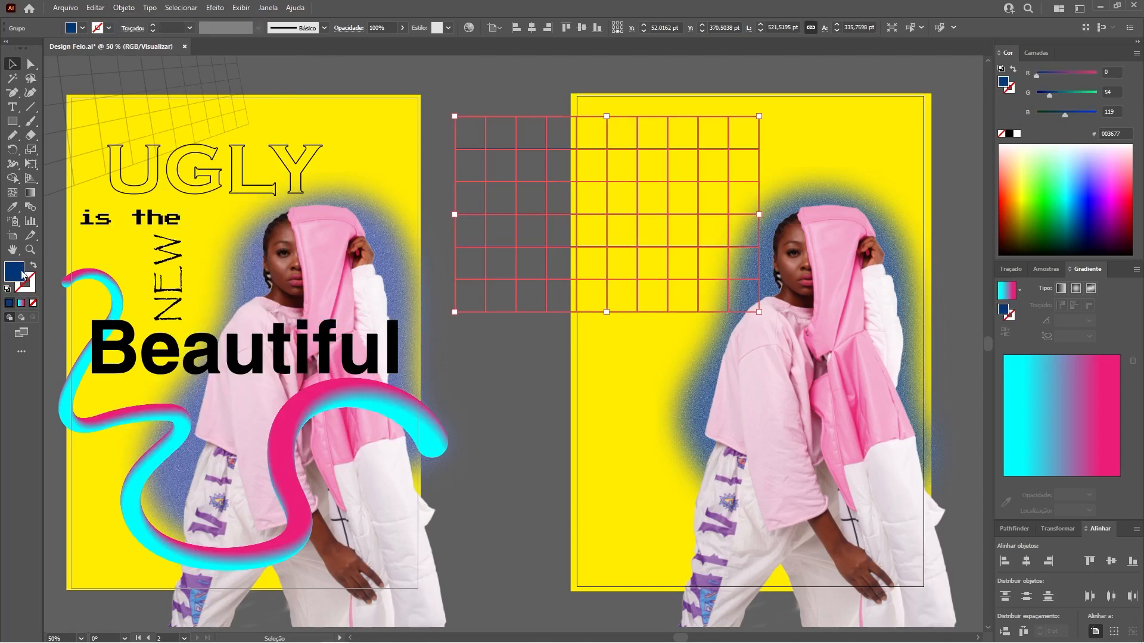
Step: Add a classic 3D Extrude & Bevel effect to the grid with an extrusion depth of 0 pt
{"action": "key", "text": "z"}
{"action": "left_click_drag", "start_coordinate": [510, 182], "coordinate": [870, 229]}
{"action": "key", "text": "ctrl+0"}
{"action": "left_click_drag", "start_coordinate": [426, 191], "coordinate": [603, 185]}
{"action": "key", "text": "v"}
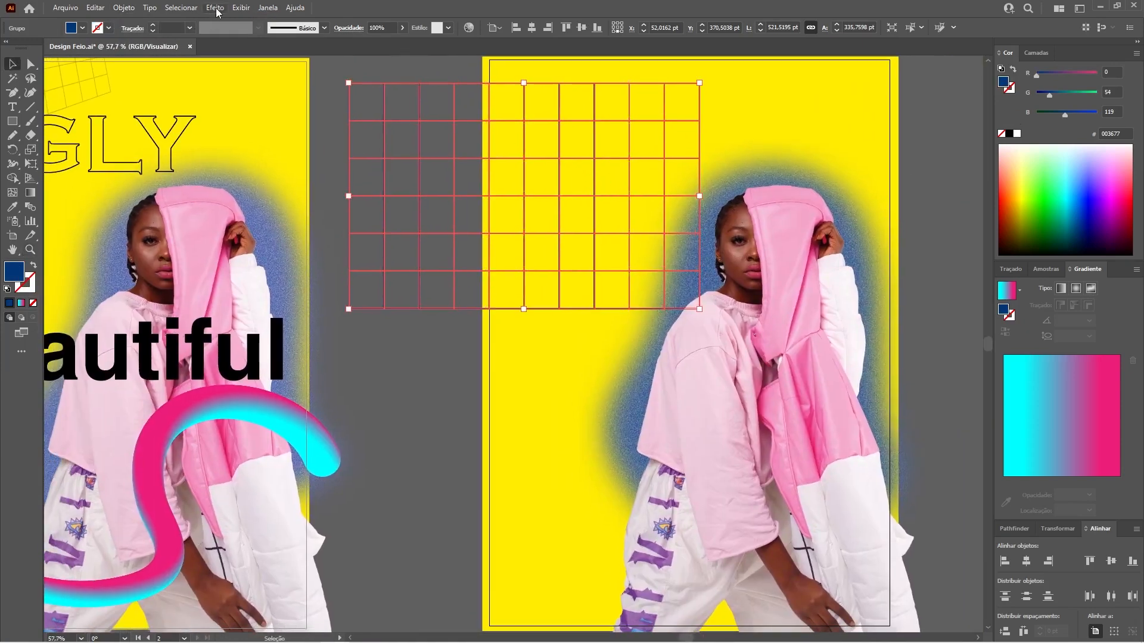
{"action": "left_click", "coordinate": [214, 8]}
{"action": "mouse_move", "coordinate": [278, 78]}
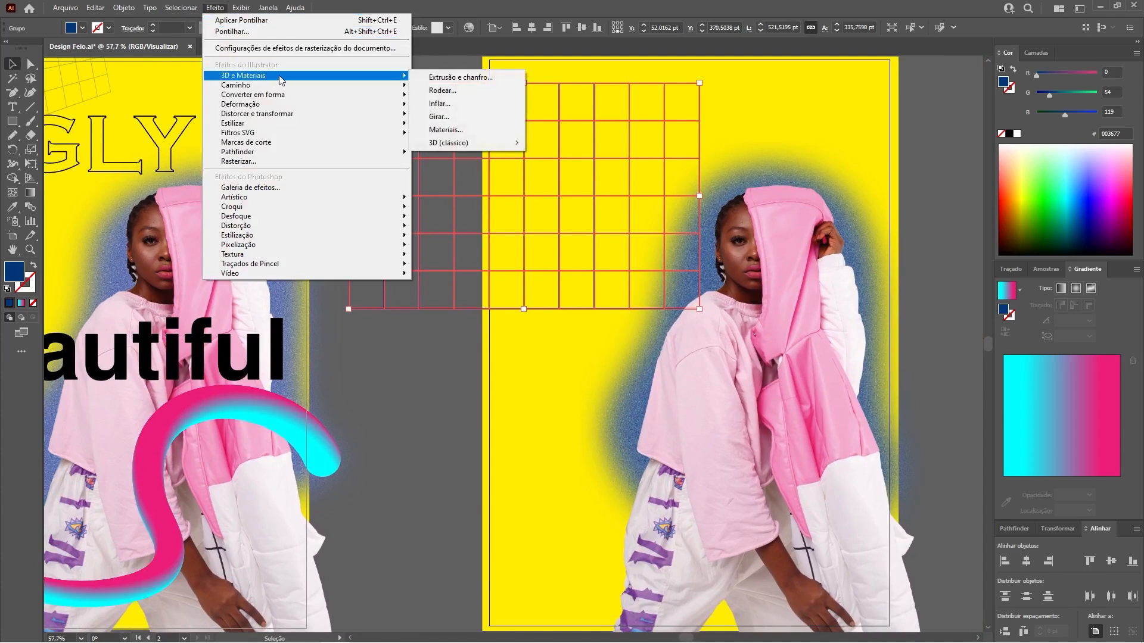
{"action": "mouse_move", "coordinate": [470, 143]}
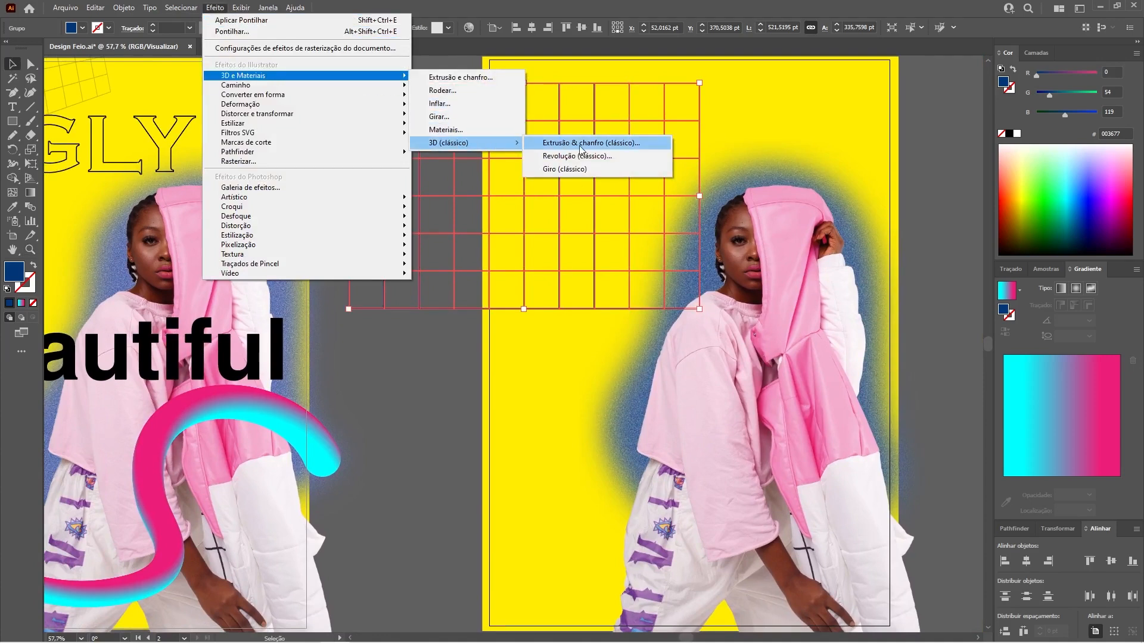
{"action": "left_click", "coordinate": [625, 143]}
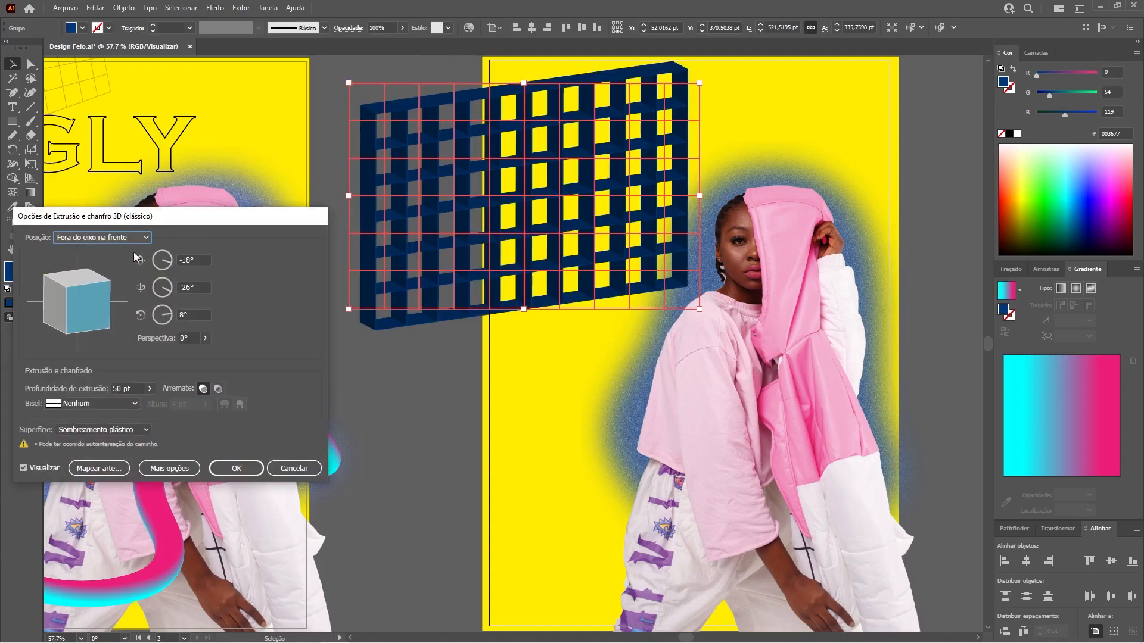
{"action": "left_click", "coordinate": [146, 238]}
{"action": "left_click", "coordinate": [100, 347]}
{"action": "type", "text": "0"}
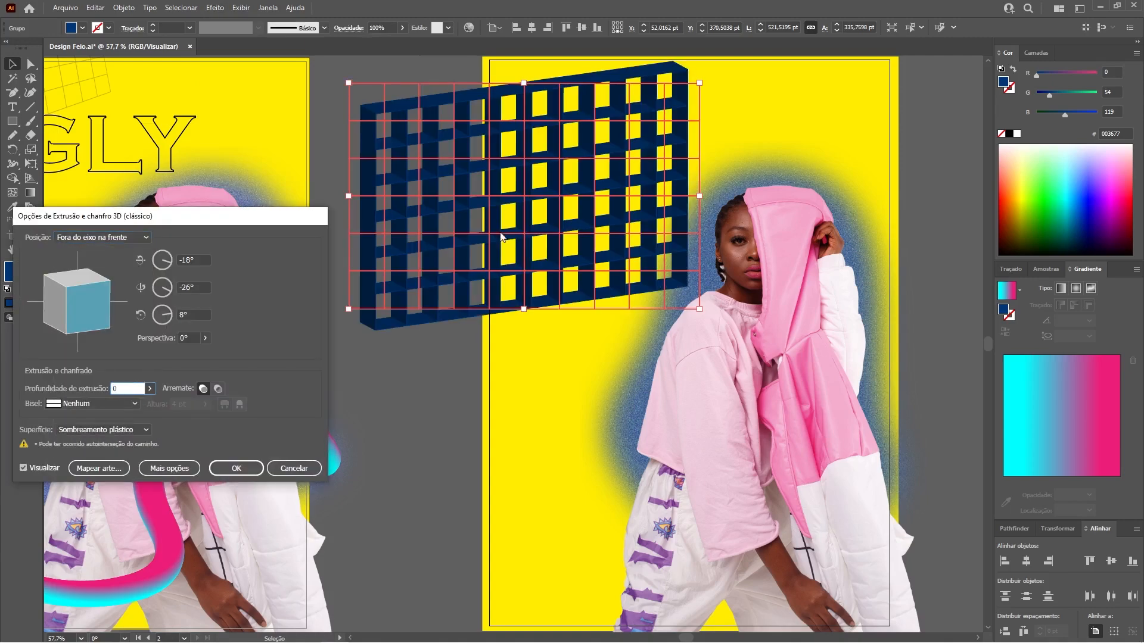
{"action": "key", "text": "Tab"}
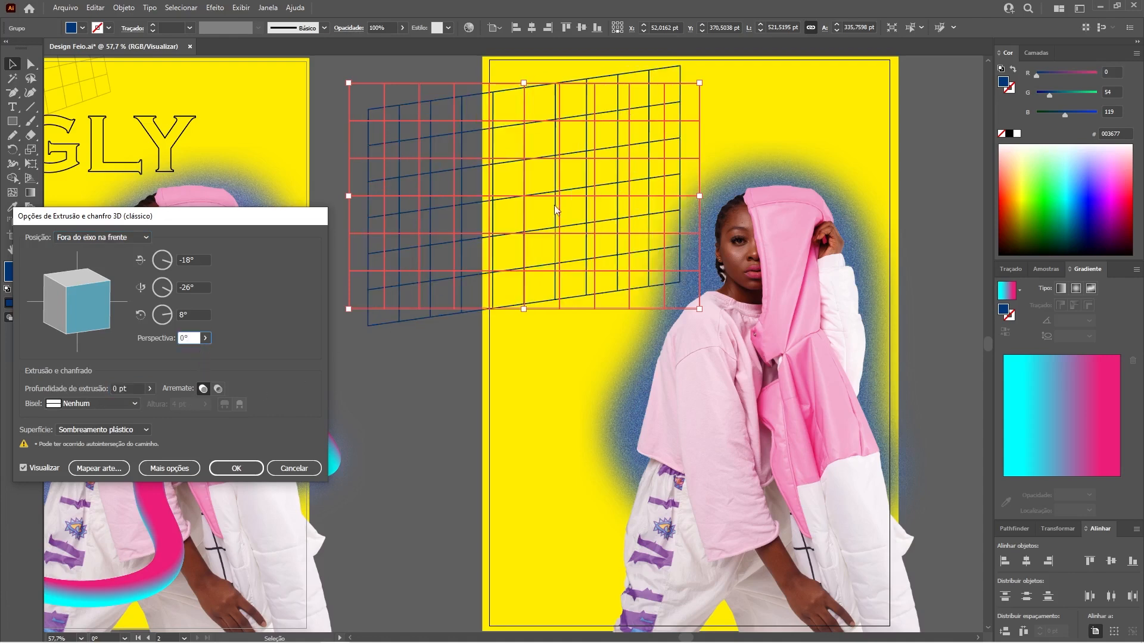
Step: Rotate the 3D grid to 8°, -19° and 10°, set its perspective to 120°, and apply the effect
{"action": "left_click_drag", "start_coordinate": [106, 287], "coordinate": [77, 290]}
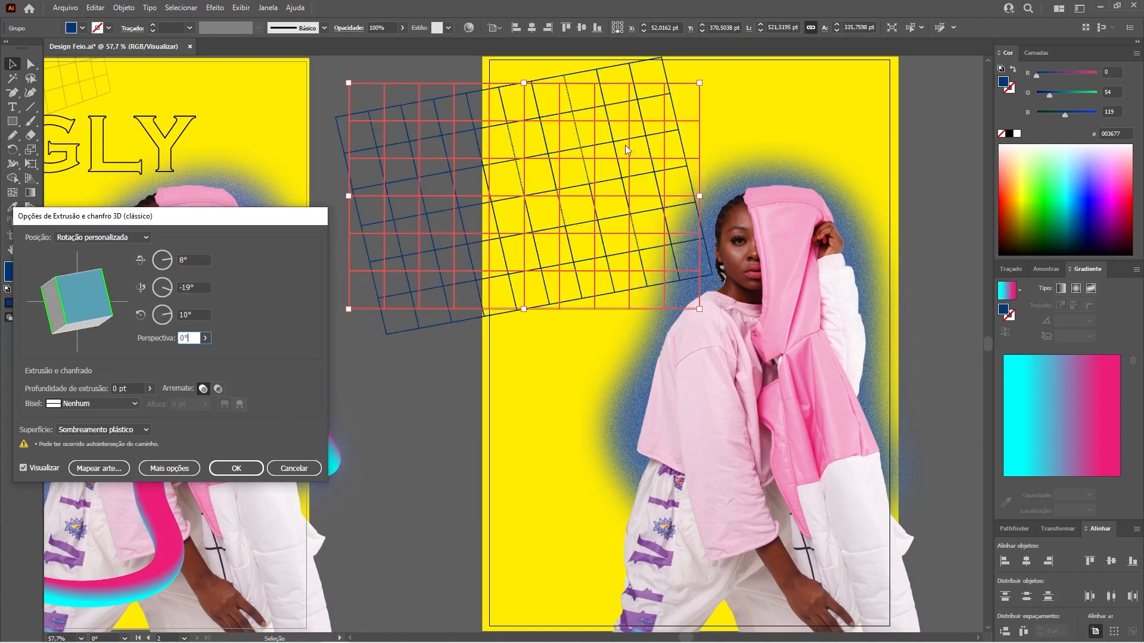
{"action": "left_click", "coordinate": [205, 338]}
{"action": "left_click_drag", "start_coordinate": [159, 354], "coordinate": [225, 351]}
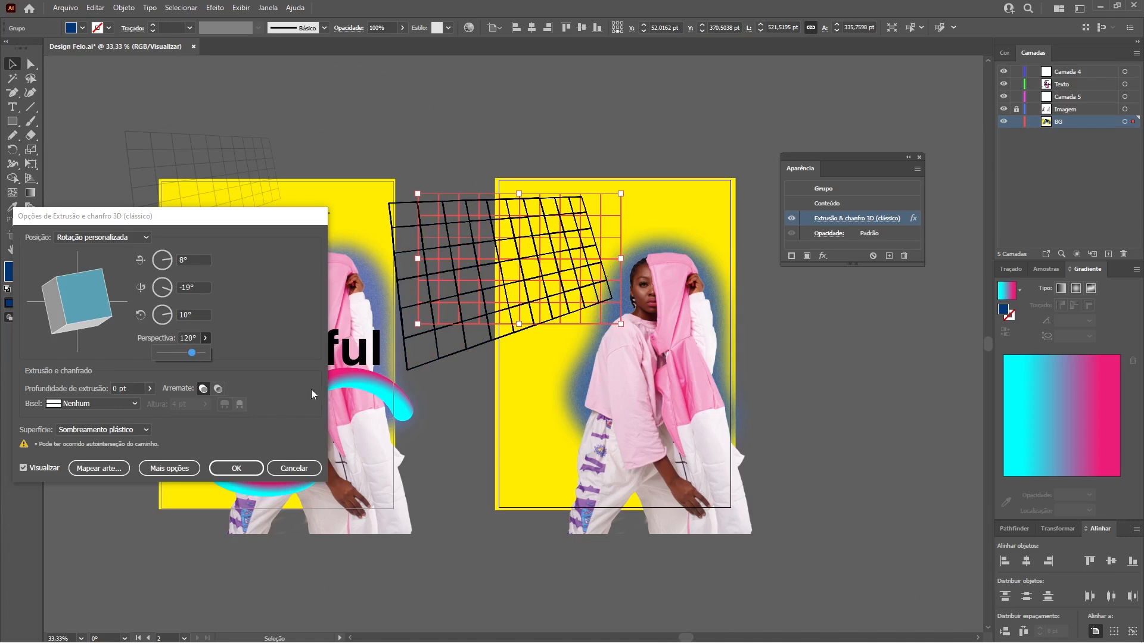
{"action": "left_click", "coordinate": [240, 470]}
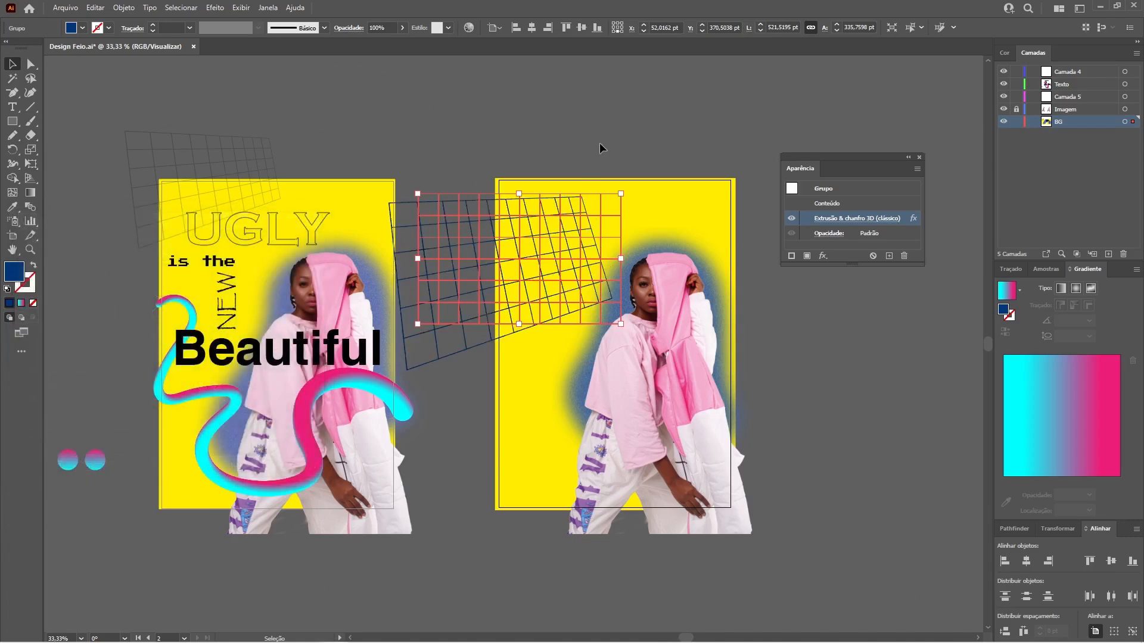
Step: Expand the grid's 3D appearance and move the grid up over the second poster's upper-left corner
{"action": "left_click", "coordinate": [600, 143]}
{"action": "left_click", "coordinate": [424, 209]}
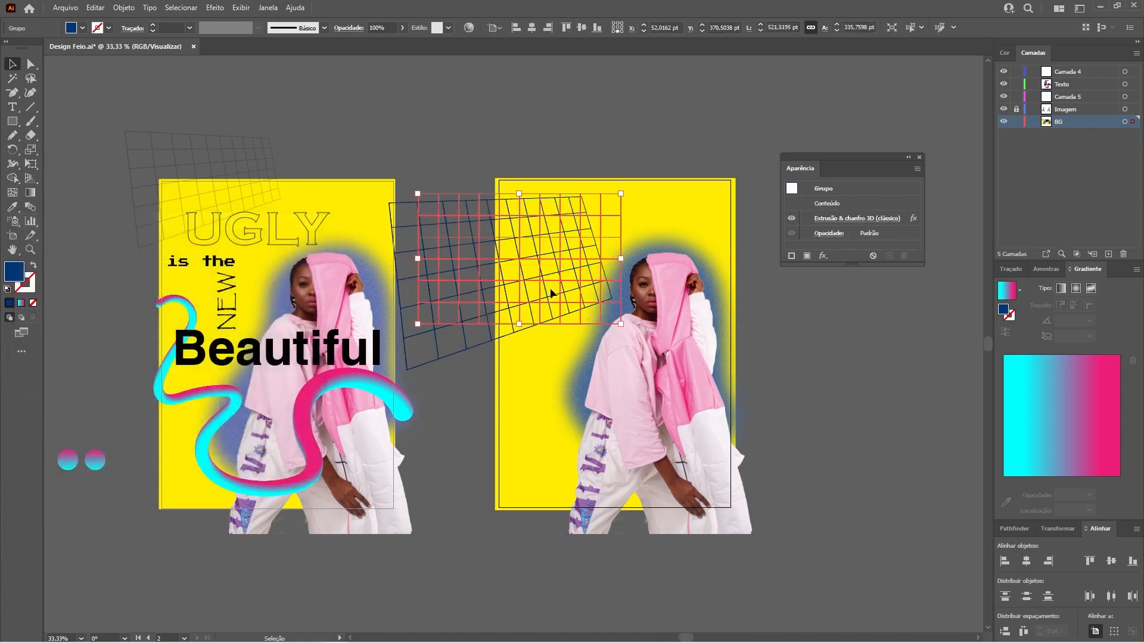
{"action": "left_click", "coordinate": [122, 8]}
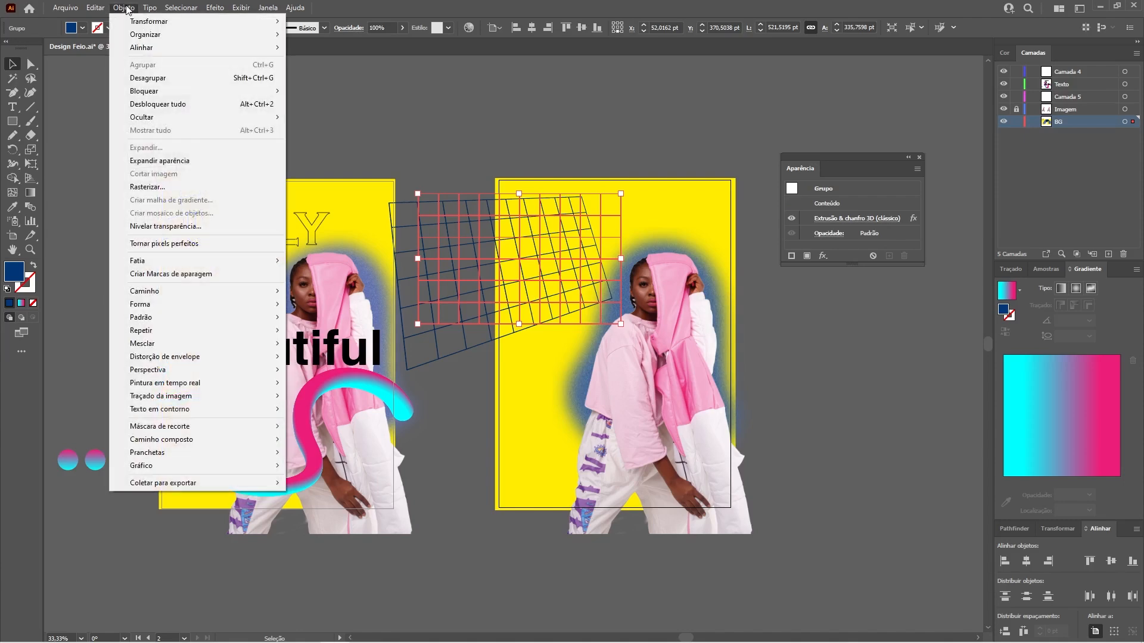
{"action": "left_click", "coordinate": [159, 160]}
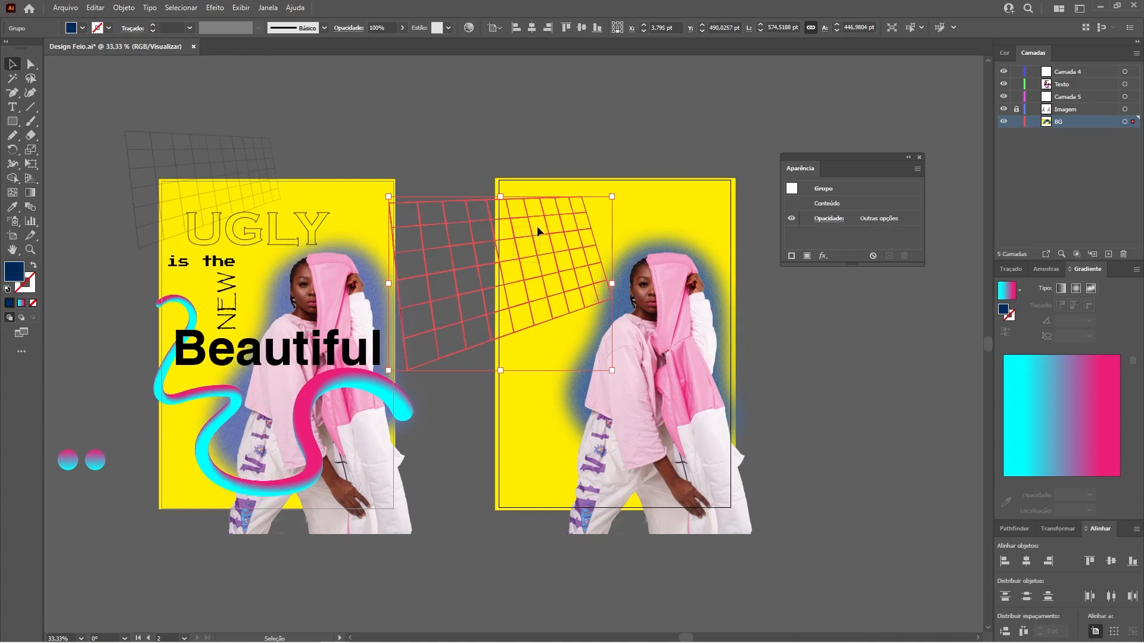
{"action": "left_click_drag", "start_coordinate": [469, 243], "coordinate": [497, 189]}
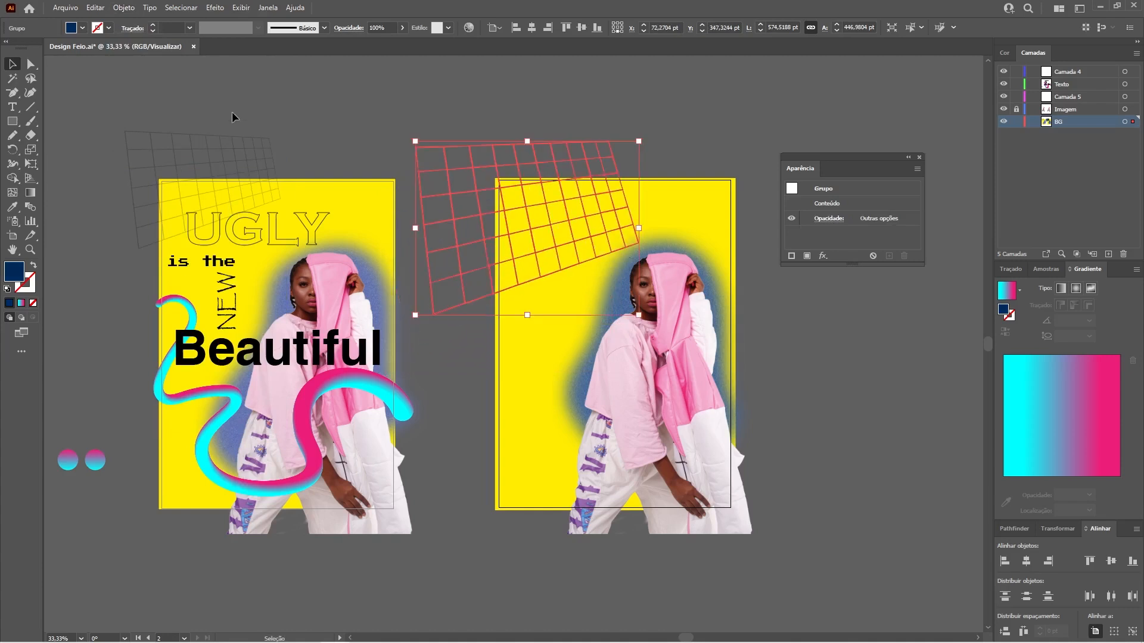
{"action": "left_click", "coordinate": [425, 101]}
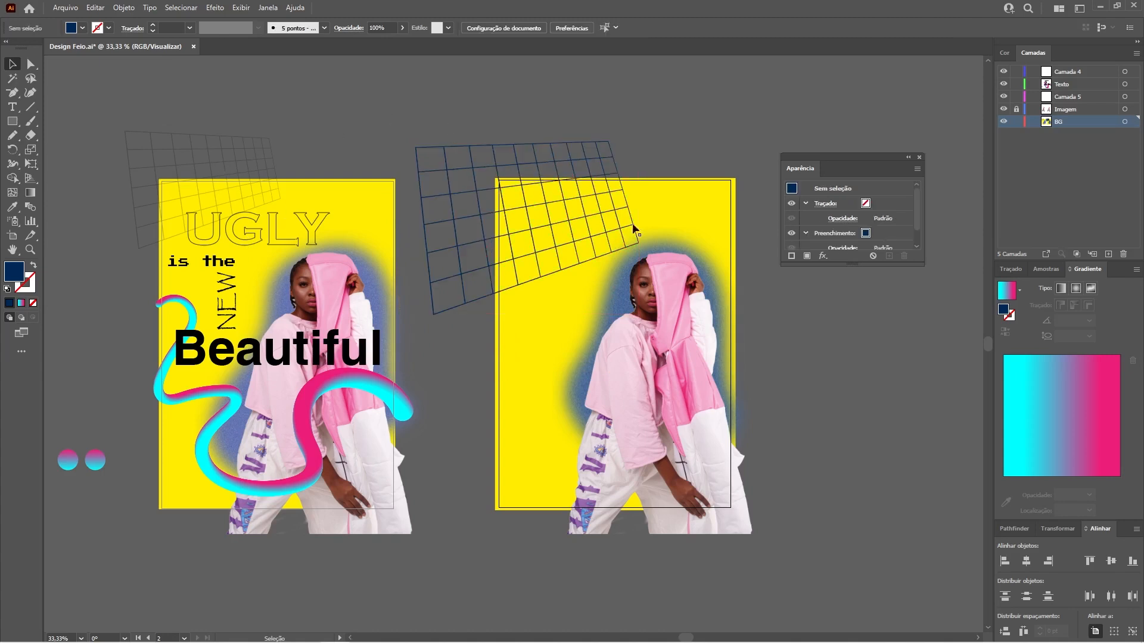
Step: Set the perspective grid's opacity to 20% and its blend mode to Multiply
{"action": "left_click", "coordinate": [601, 195]}
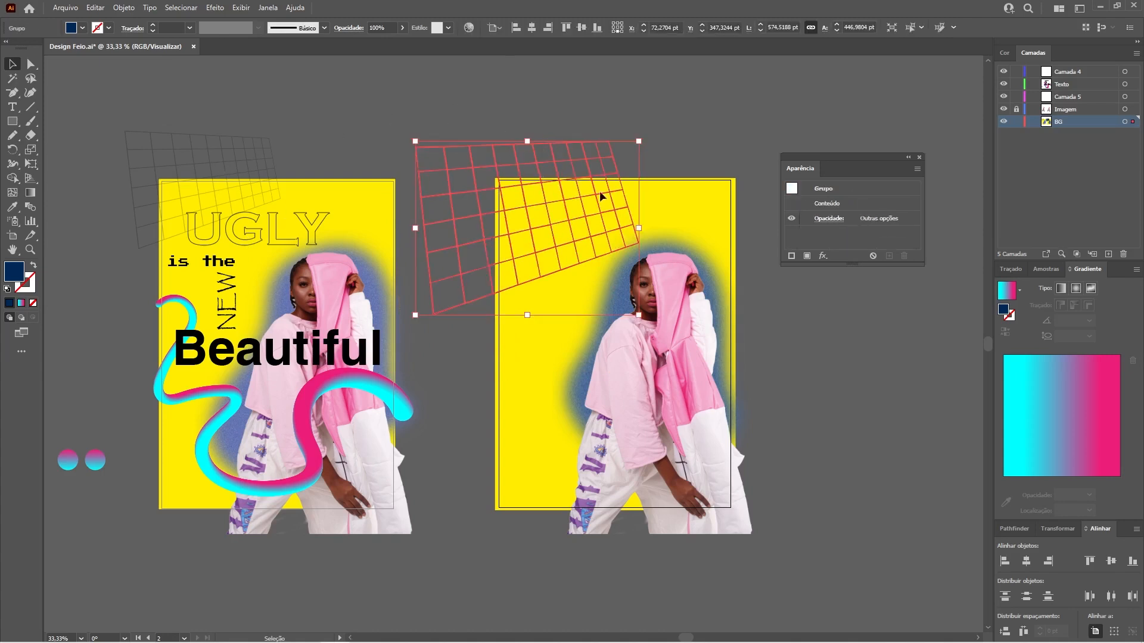
{"action": "left_click", "coordinate": [386, 24]}
{"action": "type", "text": "50"}
{"action": "key", "text": "Return"}
{"action": "left_click", "coordinate": [379, 28]}
{"action": "type", "text": "20"}
{"action": "key", "text": "Return"}
{"action": "left_click", "coordinate": [349, 28]}
{"action": "left_click", "coordinate": [262, 48]}
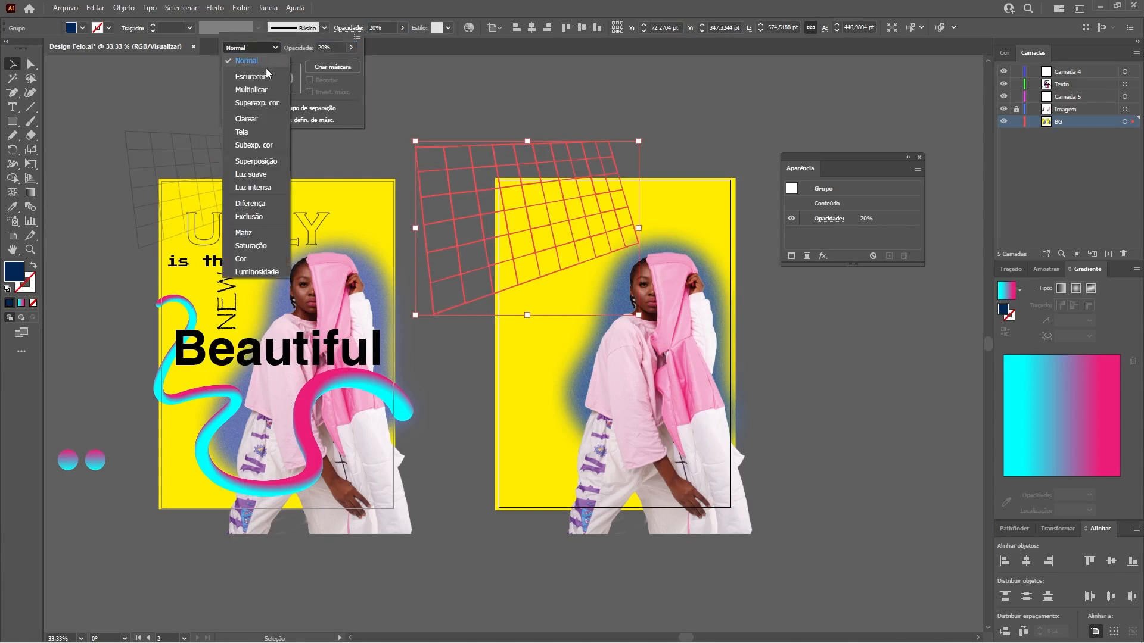
{"action": "left_click", "coordinate": [260, 94]}
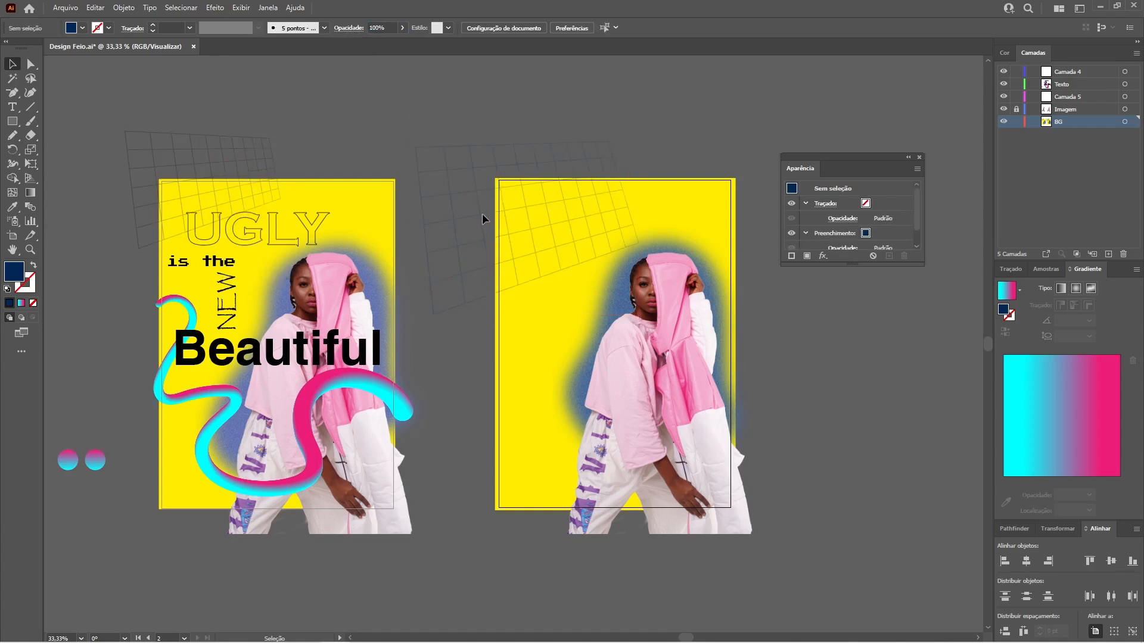
Step: Scale the perspective grid down to about 486 by 378 pt and reposition it over the second poster's upper-left corner
{"action": "key", "text": "e"}
{"action": "left_click_drag", "start_coordinate": [415, 141], "coordinate": [450, 169]}
{"action": "key", "text": "v"}
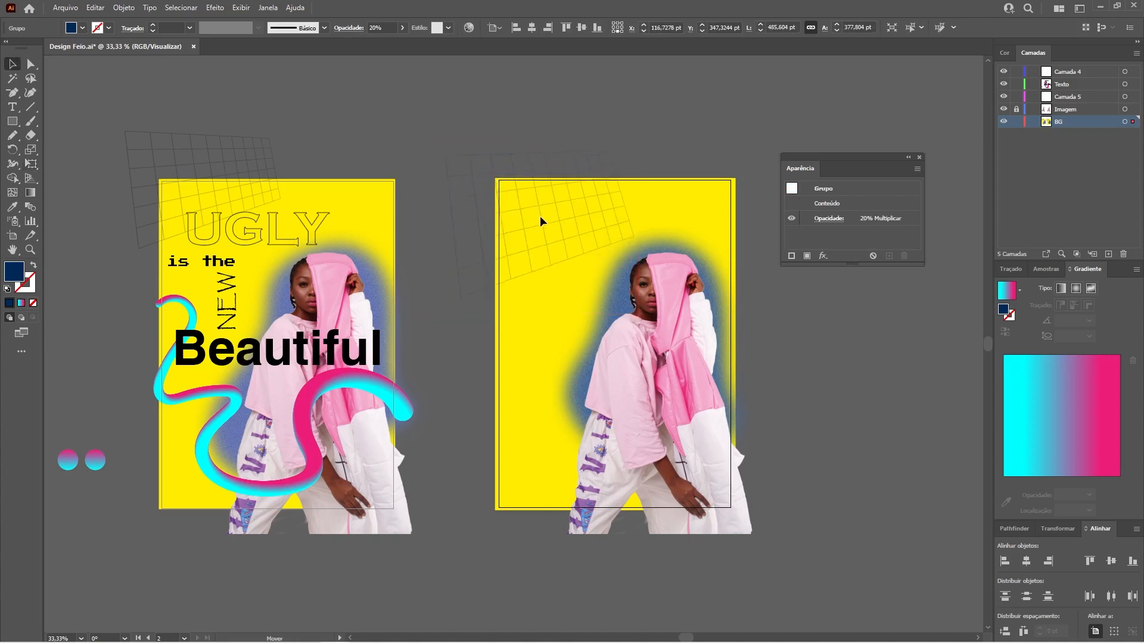
Step: Lock the BG layer and switch to the trim view of the artboards
{"action": "left_click", "coordinate": [1016, 121]}
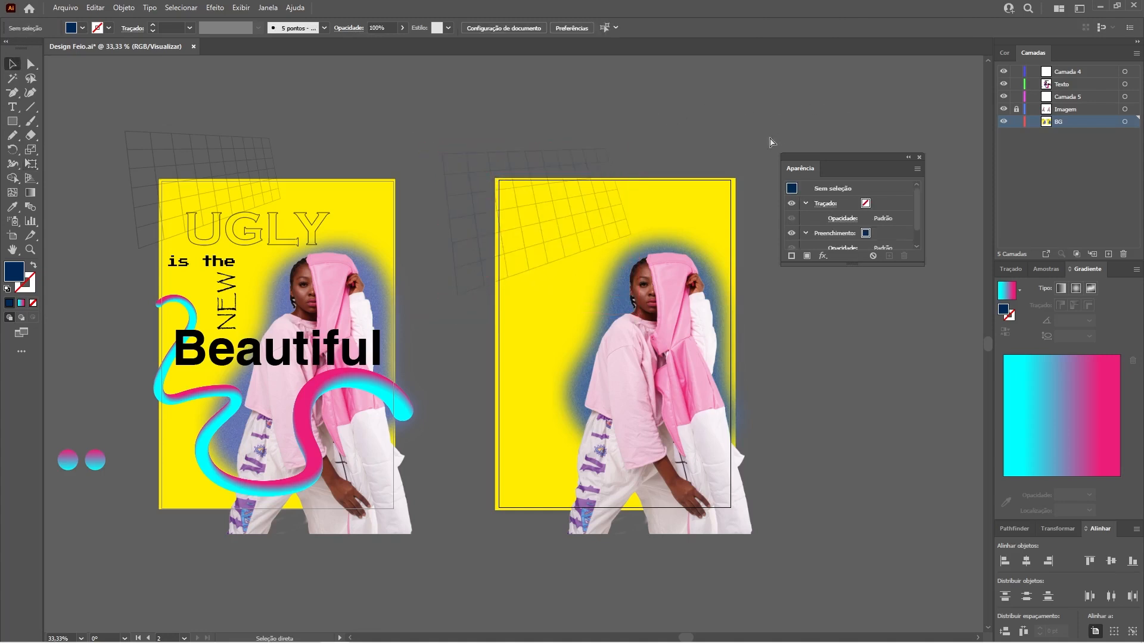
{"action": "key", "text": "F2"}
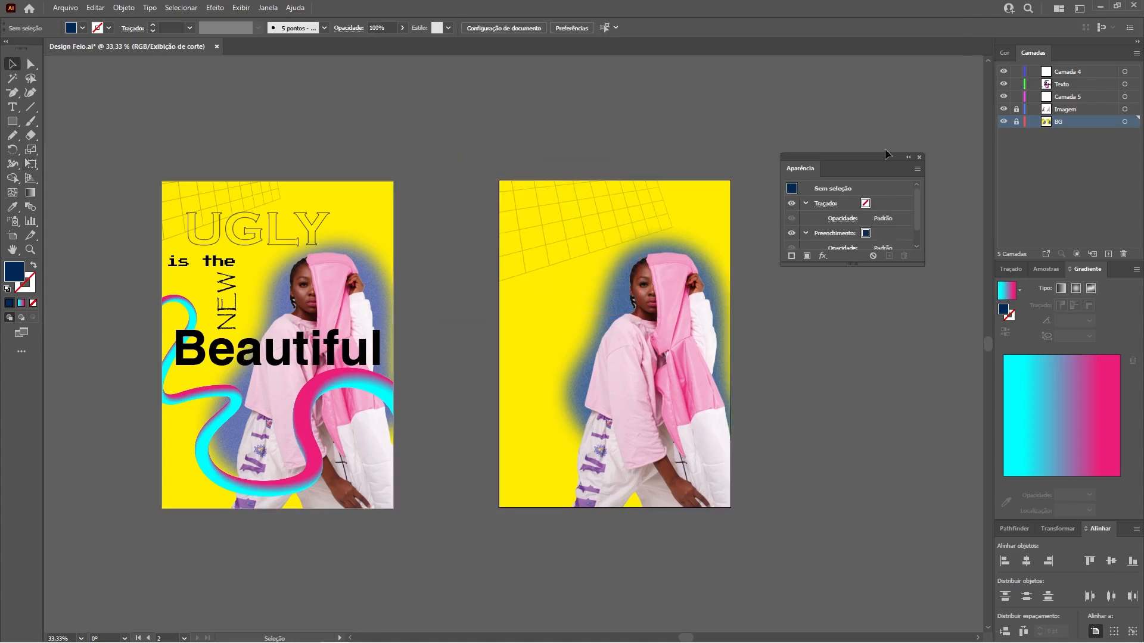
Step: Dock the Appearance panel beside Layers and examine the fonts of the "UGLY", "is the" and "NEW" texts on the first poster
{"action": "left_click_drag", "start_coordinate": [894, 153], "coordinate": [1075, 66]}
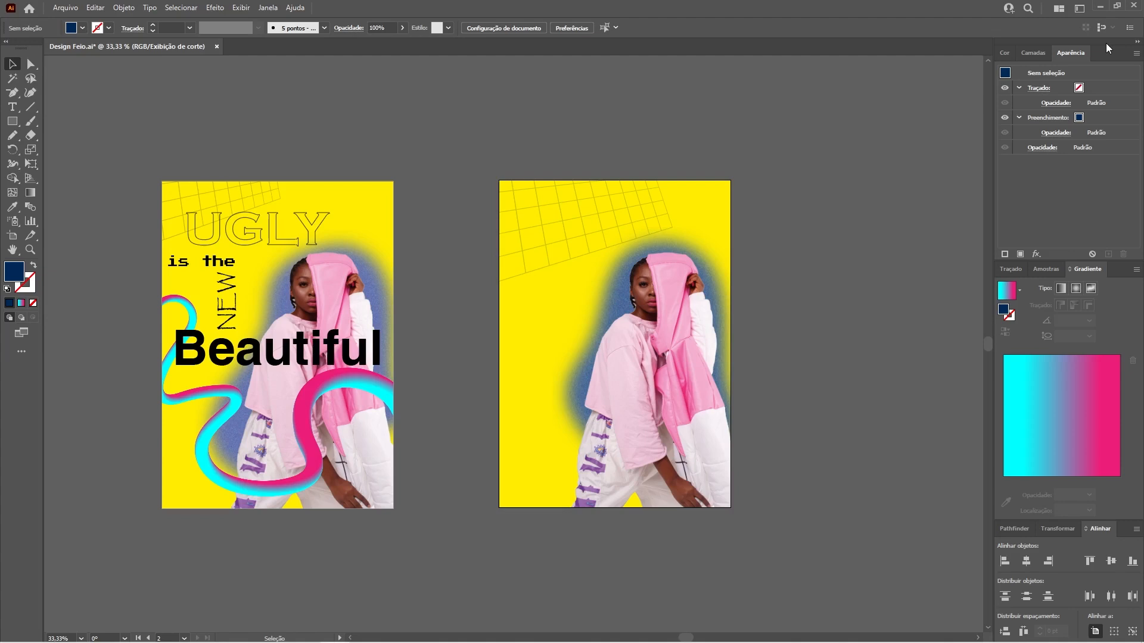
{"action": "left_click", "coordinate": [271, 223]}
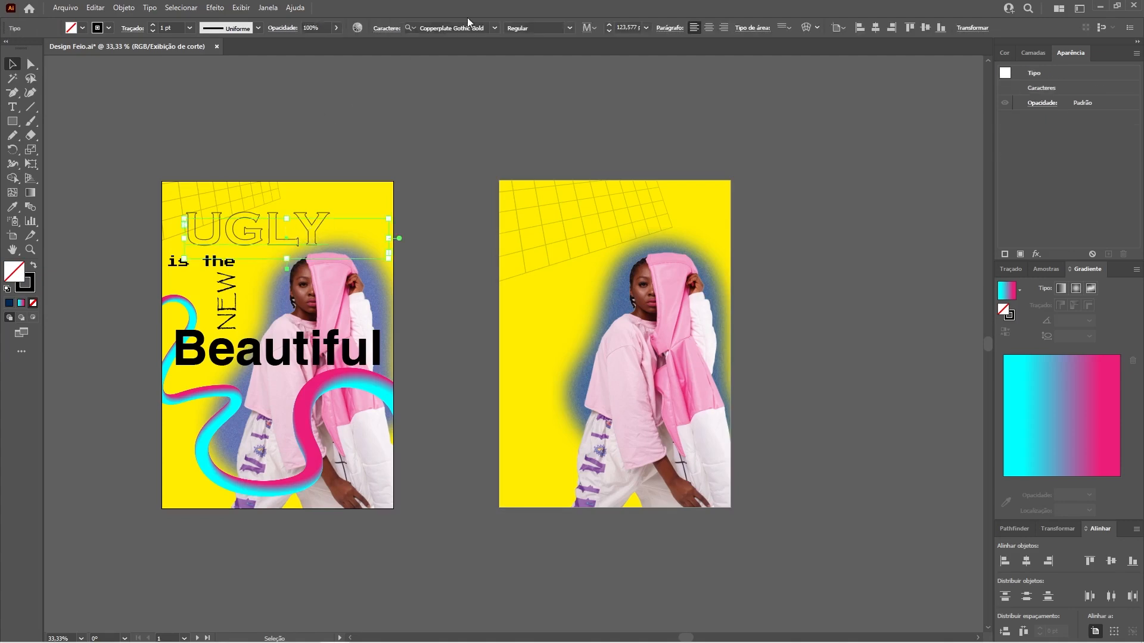
{"action": "left_click", "coordinate": [228, 280]}
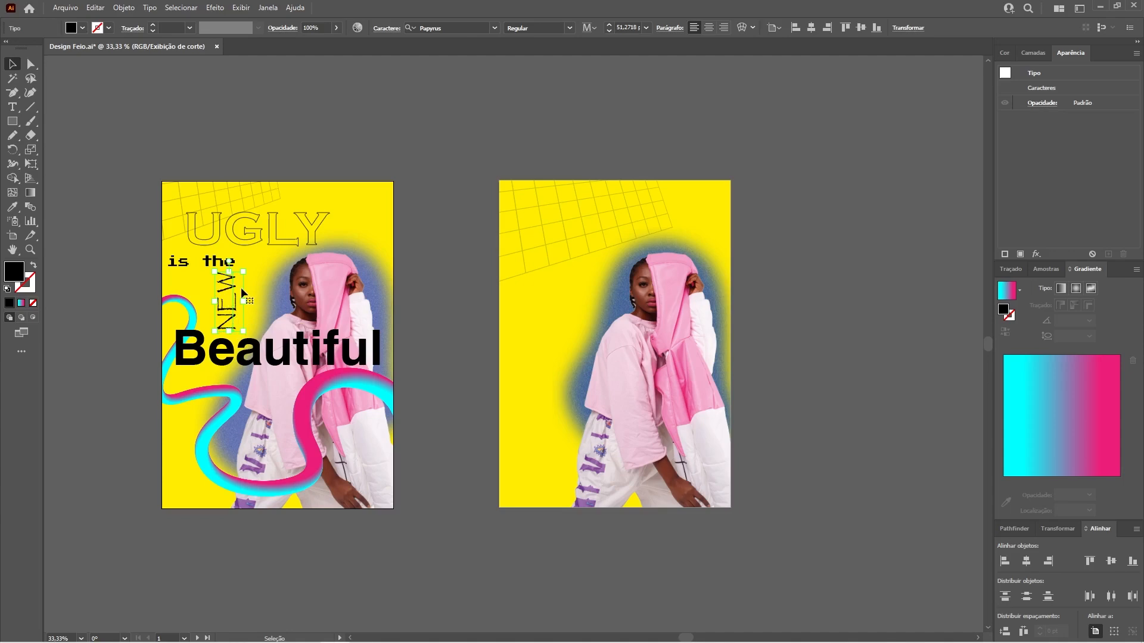
{"action": "key", "text": "z"}
{"action": "left_click_drag", "start_coordinate": [195, 311], "coordinate": [229, 286]}
{"action": "key", "text": "v"}
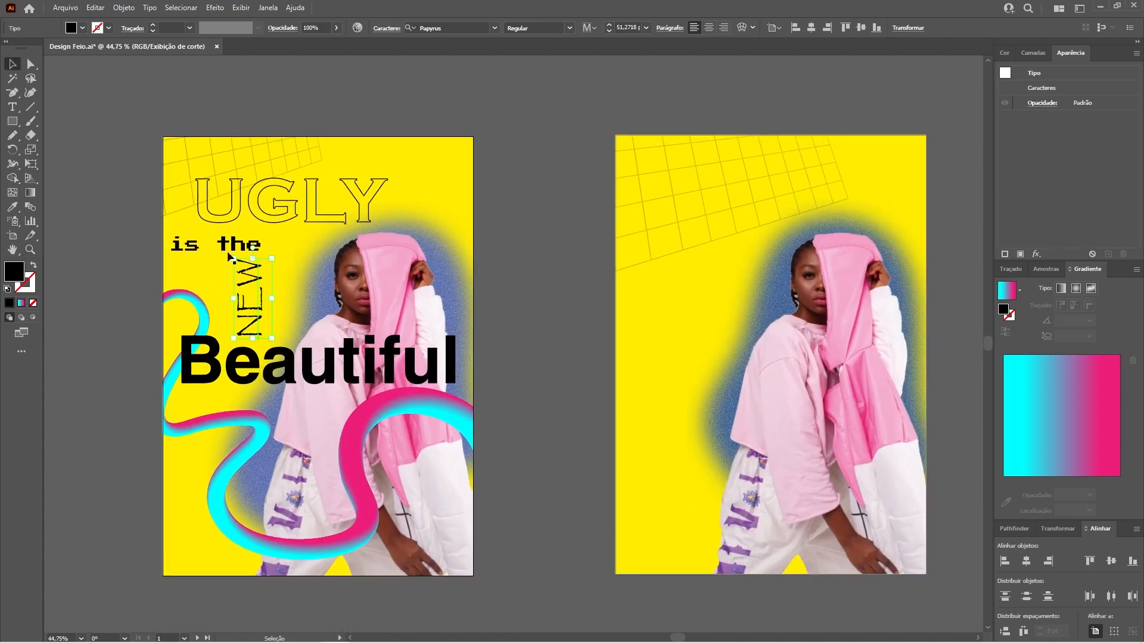
{"action": "left_click", "coordinate": [192, 249]}
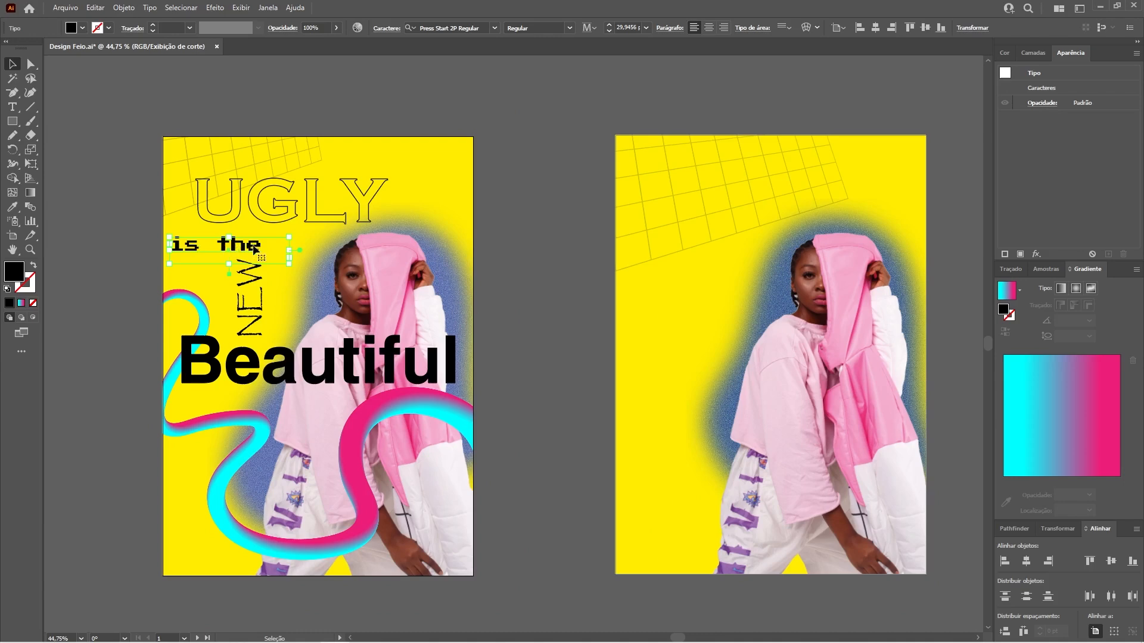
{"action": "left_click", "coordinate": [226, 276]}
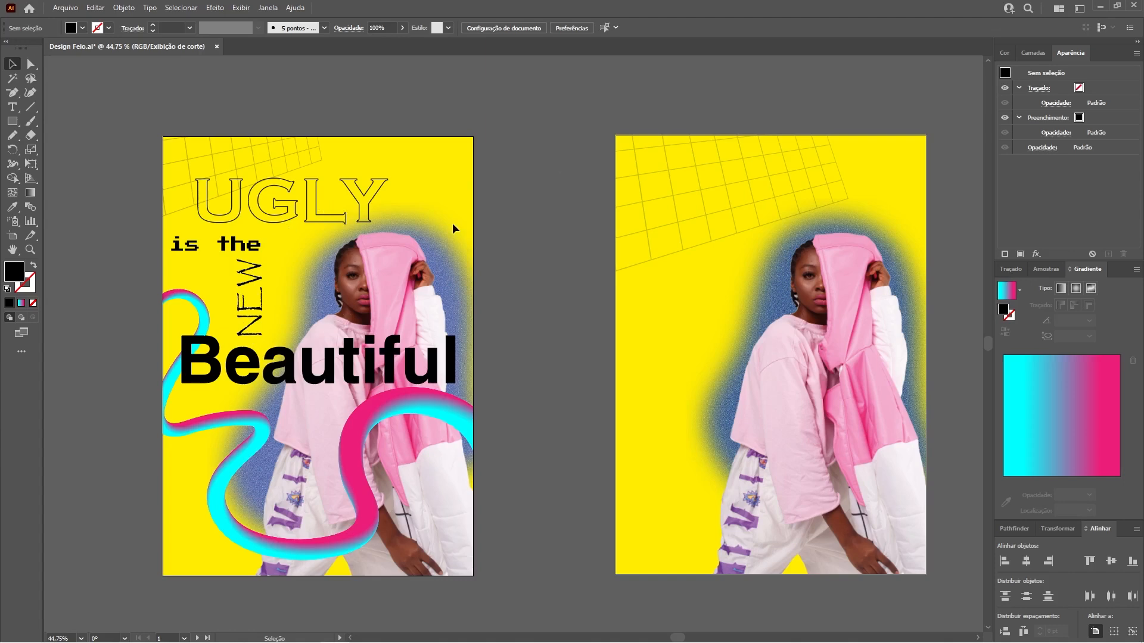
{"action": "left_click", "coordinate": [304, 195]}
{"action": "left_click", "coordinate": [376, 117]}
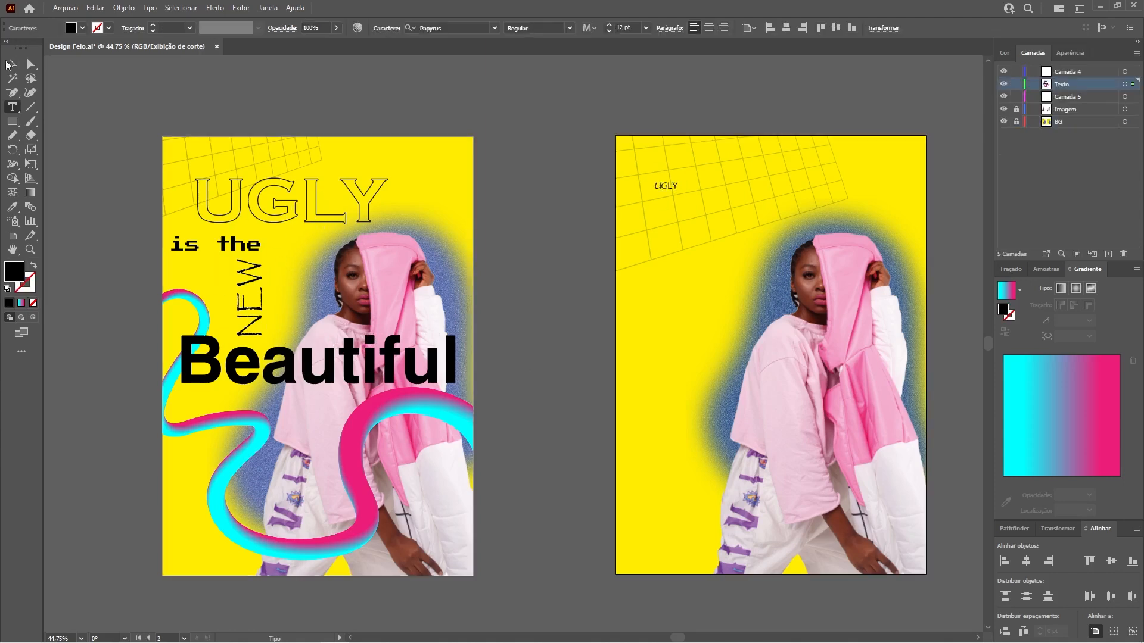
Step: Enlarge the "UGLY" text on the second poster, set it in Copperplate Gothic Bold and make it a black outline without fill
{"action": "left_click", "coordinate": [9, 65]}
{"action": "mouse_move", "coordinate": [679, 192]}
{"action": "left_mouse_down"}
{"action": "mouse_move", "coordinate": [811, 239]}
{"action": "mouse_move", "coordinate": [857, 159]}
{"action": "left_mouse_up"}
{"action": "left_click", "coordinate": [453, 28]}
{"action": "left_click", "coordinate": [34, 266]}
{"action": "left_click_drag", "start_coordinate": [781, 216], "coordinate": [761, 228]}
{"action": "key", "text": "i"}
{"action": "left_click", "coordinate": [670, 302]}
Step: Add the text "is the" in black Press Start 2P Regular, enlarged and placed under "UGLY" on the second poster
{"action": "key", "text": "t"}
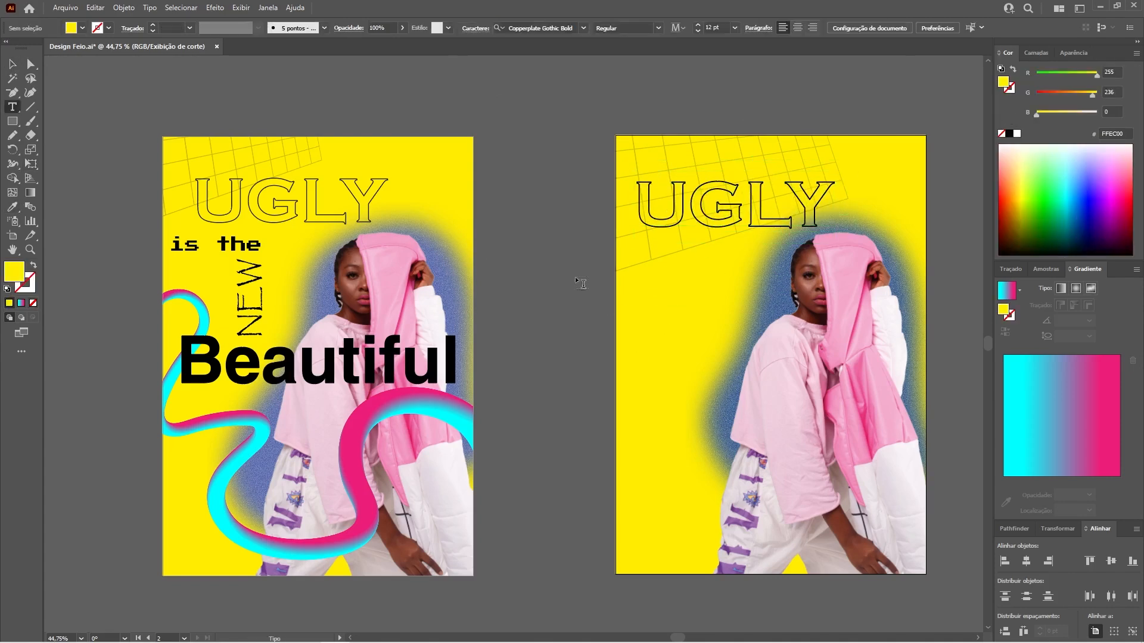
{"action": "left_click", "coordinate": [657, 272]}
{"action": "type", "text": "is the"}
{"action": "left_click", "coordinate": [12, 63]}
{"action": "left_click", "coordinate": [216, 245]}
{"action": "left_click", "coordinate": [666, 271]}
{"action": "left_click", "coordinate": [453, 28]}
{"action": "key", "text": "e"}
{"action": "mouse_move", "coordinate": [695, 276]}
{"action": "left_mouse_down"}
{"action": "mouse_move", "coordinate": [752, 282]}
{"action": "mouse_move", "coordinate": [701, 249]}
{"action": "left_mouse_up"}
Step: Add the text "NEW" in Papyrus at about 72.6 pt, rotated to read vertically upward, beneath "is the" on the second poster
{"action": "key", "text": "t"}
{"action": "left_click", "coordinate": [657, 301]}
{"action": "type", "text": "NEW"}
{"action": "left_click", "coordinate": [453, 28]}
{"action": "key", "text": "e"}
{"action": "left_click_drag", "start_coordinate": [675, 309], "coordinate": [769, 373]}
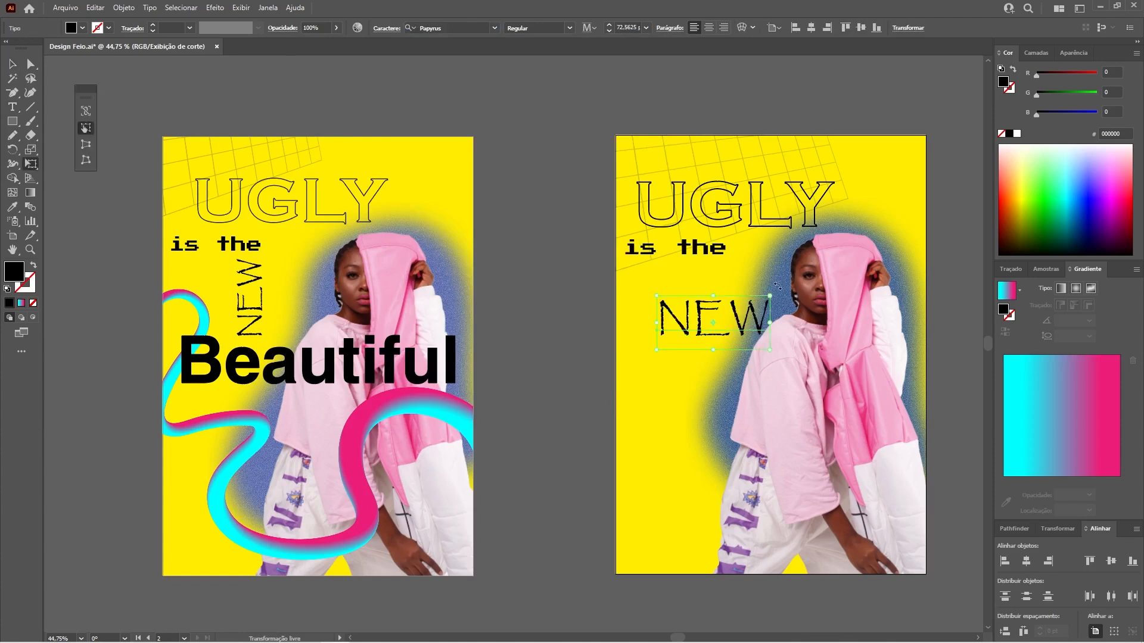
{"action": "left_click_drag", "start_coordinate": [769, 296], "coordinate": [678, 272]}
{"action": "left_click_drag", "start_coordinate": [742, 380], "coordinate": [728, 350]}
{"action": "key", "text": "v"}
{"action": "left_click", "coordinate": [572, 284]}
Step: Add the text "Beautiful" in Helvetica Bold, scaled to nearly the second poster's width and placed below "NEW"
{"action": "key", "text": "t"}
{"action": "left_click", "coordinate": [651, 377]}
{"action": "type", "text": "Beautiful"}
{"action": "key", "text": "ctrl+a"}
{"action": "left_click", "coordinate": [453, 28]}
{"action": "type", "text": "hel"}
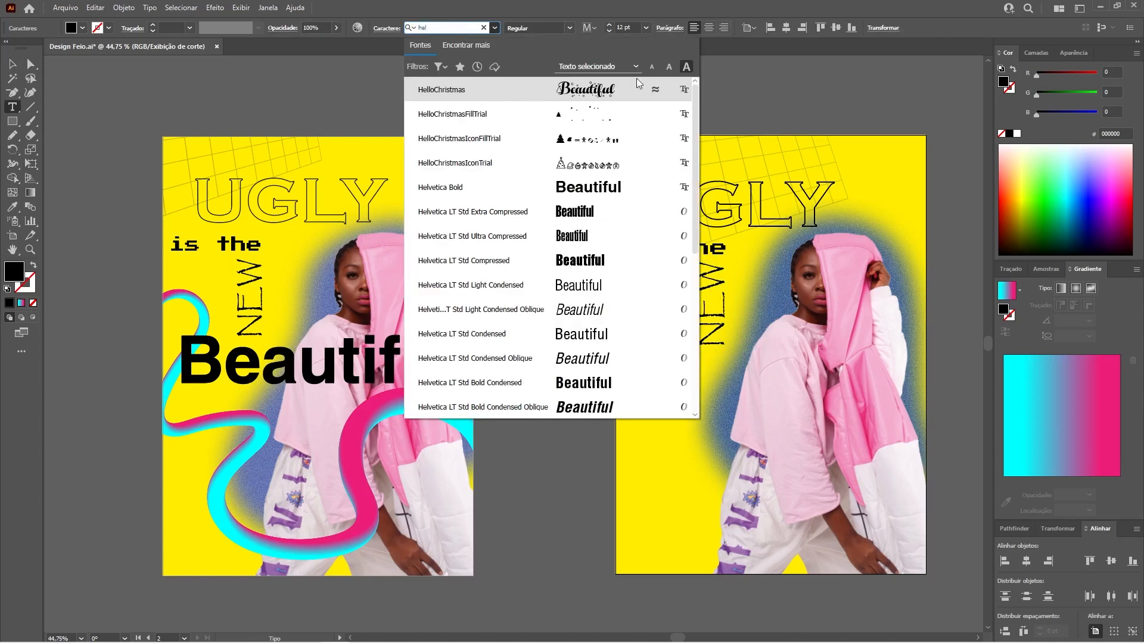
{"action": "left_click", "coordinate": [471, 186]}
{"action": "key", "text": "e"}
{"action": "left_click_drag", "start_coordinate": [678, 368], "coordinate": [912, 324]}
{"action": "left_click_drag", "start_coordinate": [744, 351], "coordinate": [745, 374]}
{"action": "key", "text": "v"}
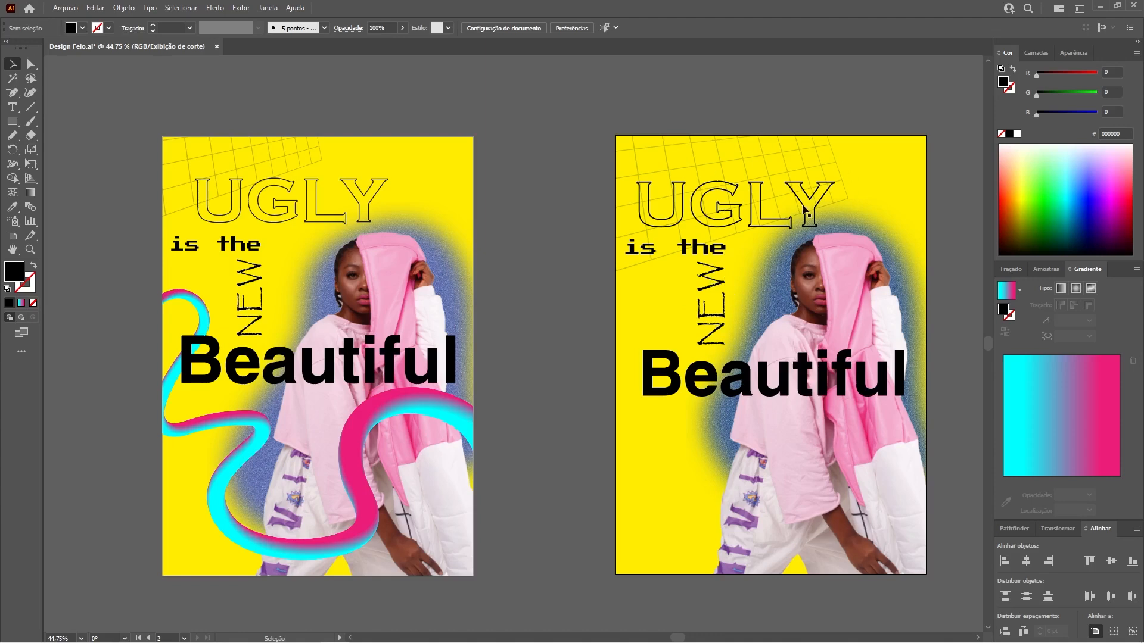
Step: Nudge the second poster's "UGLY" text slightly to the right and its "Beautiful" text slightly up
{"action": "left_click", "coordinate": [736, 225]}
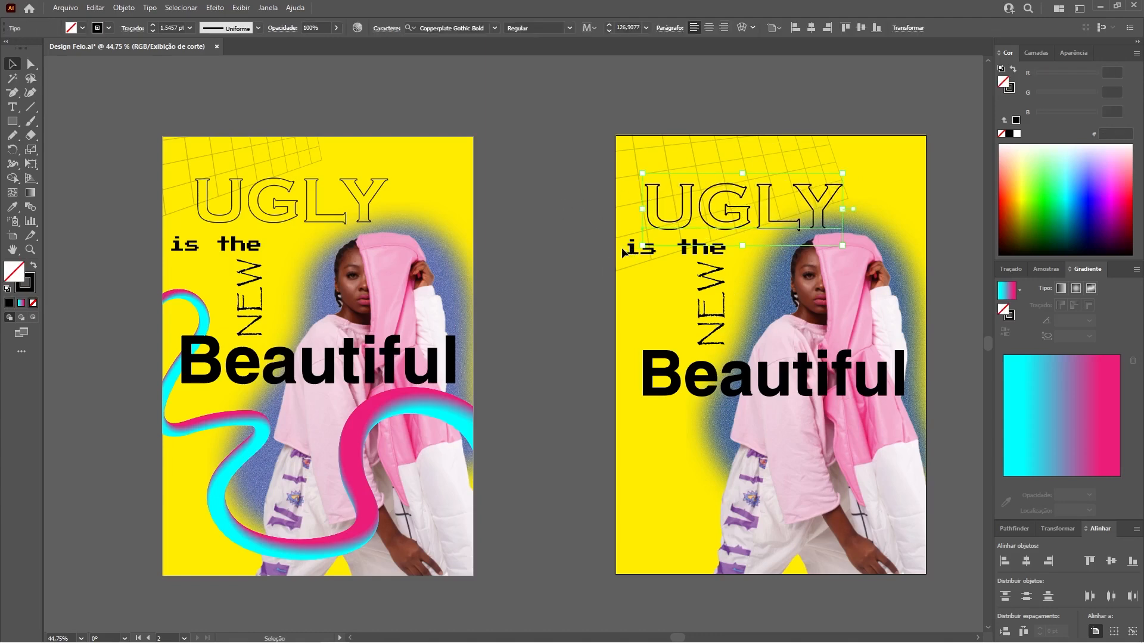
{"action": "left_click_drag", "start_coordinate": [739, 377], "coordinate": [736, 374]}
{"action": "left_click", "coordinate": [558, 299]}
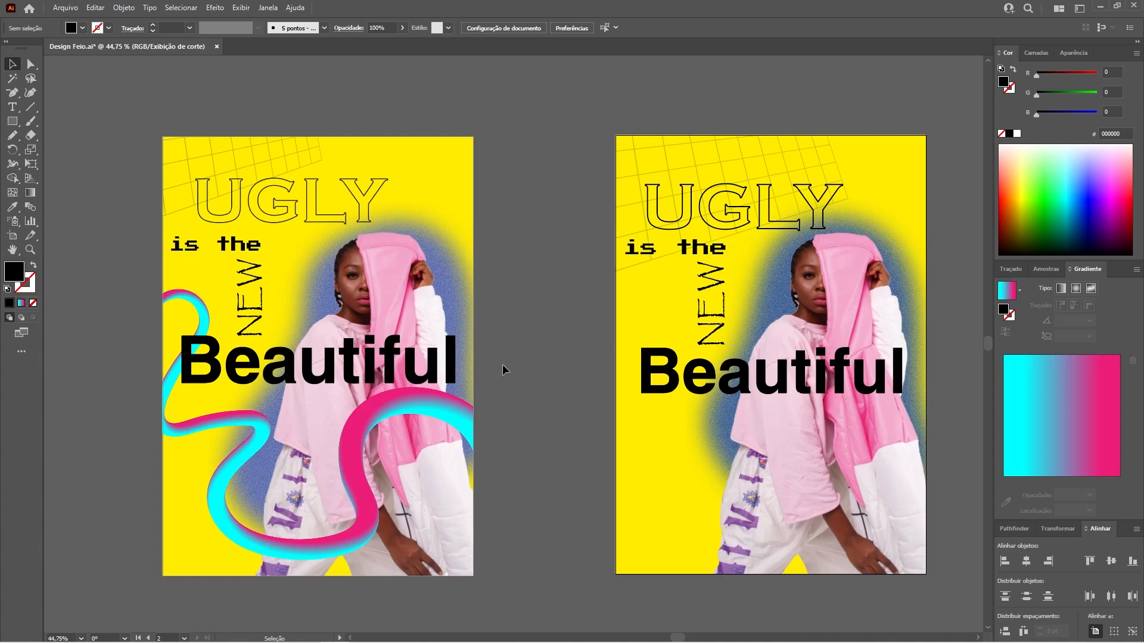
Step: Inspect the gradient ribbon on the first poster and leave the trim view to reveal the artwork outside the artboards
{"action": "left_click", "coordinate": [398, 408]}
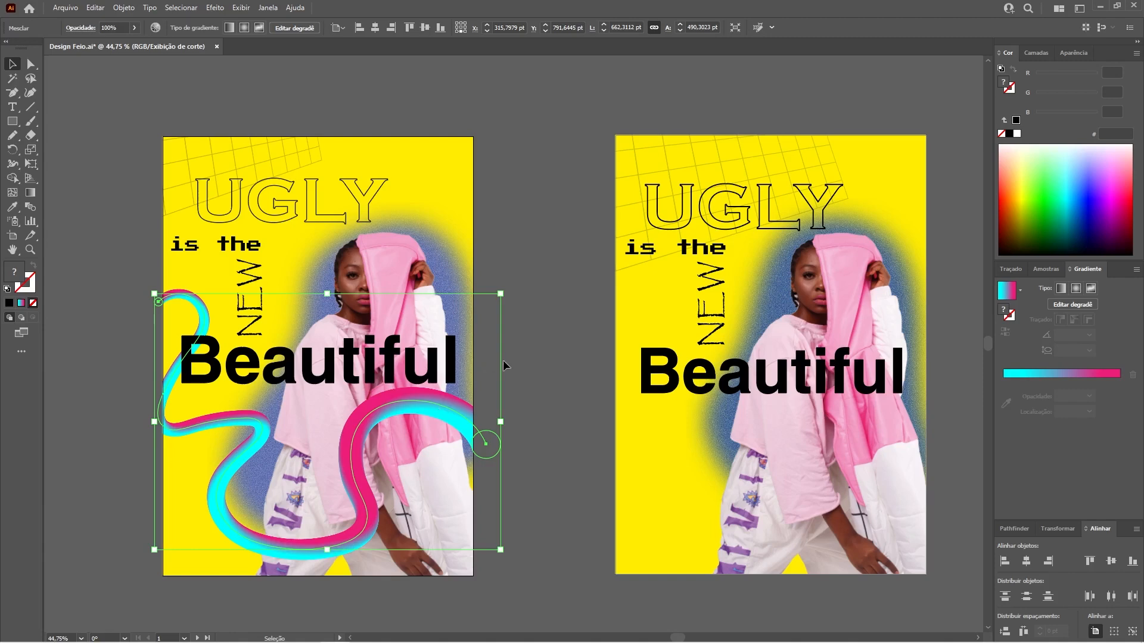
{"action": "key", "text": "ctrl+shift+w"}
{"action": "left_click", "coordinate": [479, 462]}
{"action": "left_click_drag", "start_coordinate": [405, 437], "coordinate": [714, 364]}
Step: Set the blend options for the two gradient circles beside the first poster to specified steps with 1000 steps
{"action": "left_click", "coordinate": [306, 435]}
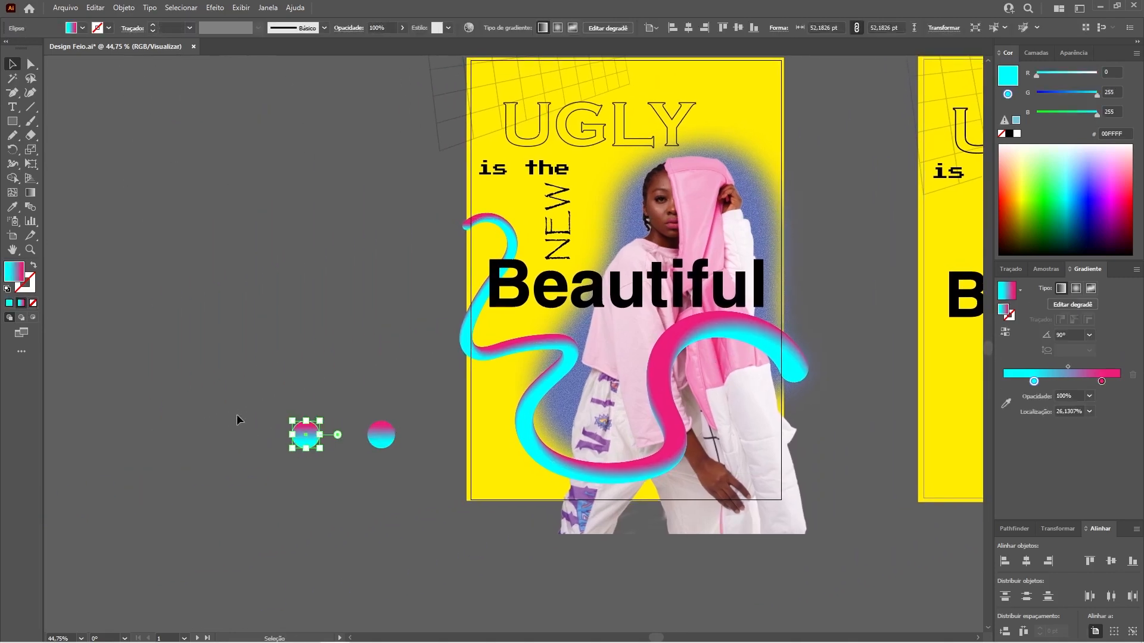
{"action": "left_click_drag", "start_coordinate": [423, 476], "coordinate": [422, 475]}
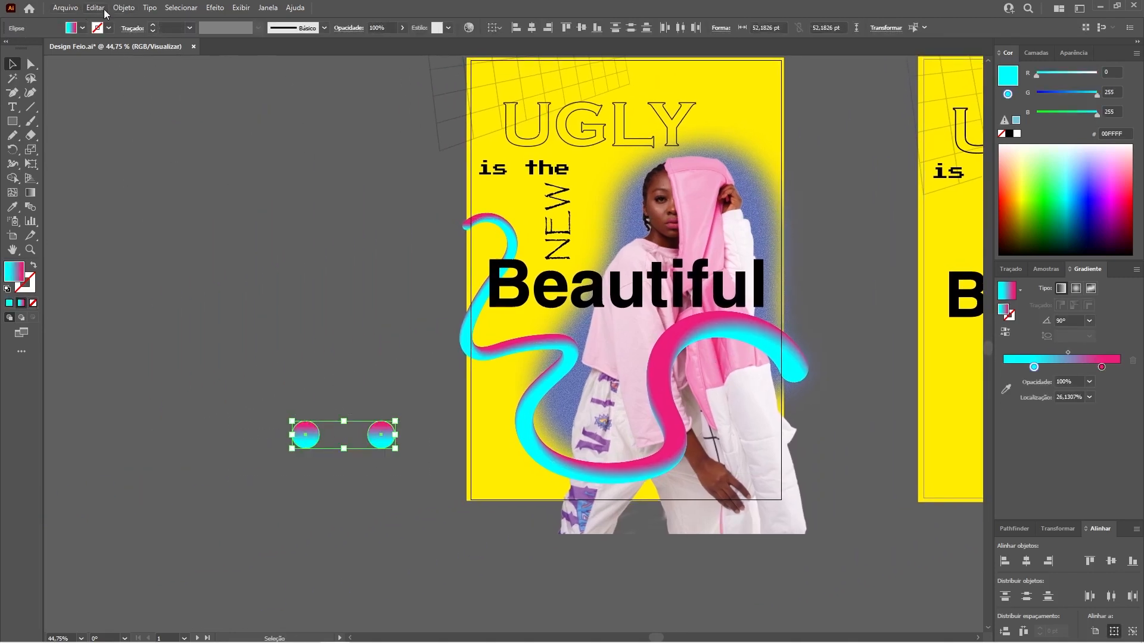
{"action": "left_click", "coordinate": [123, 7]}
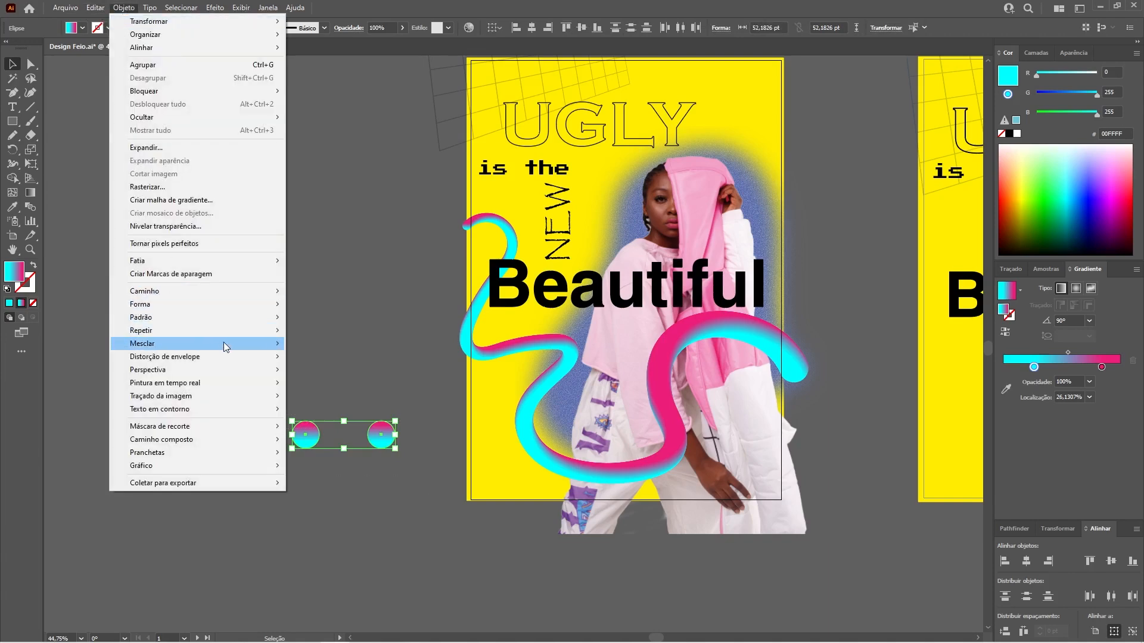
{"action": "mouse_move", "coordinate": [226, 344]}
{"action": "left_click", "coordinate": [317, 374]}
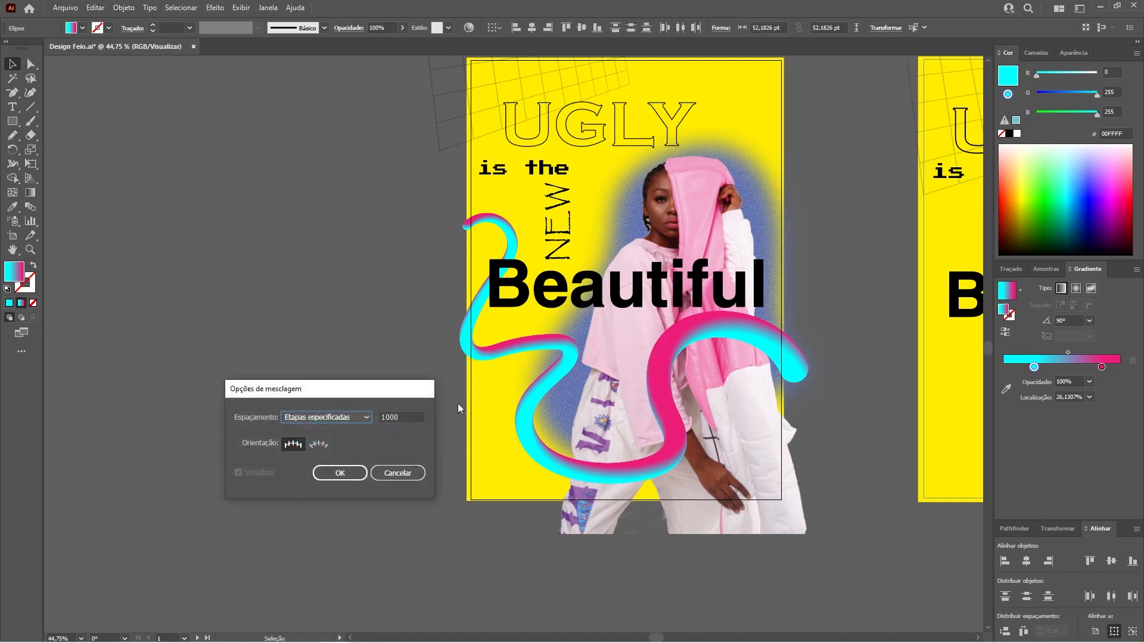
{"action": "left_click_drag", "start_coordinate": [366, 394], "coordinate": [354, 307]}
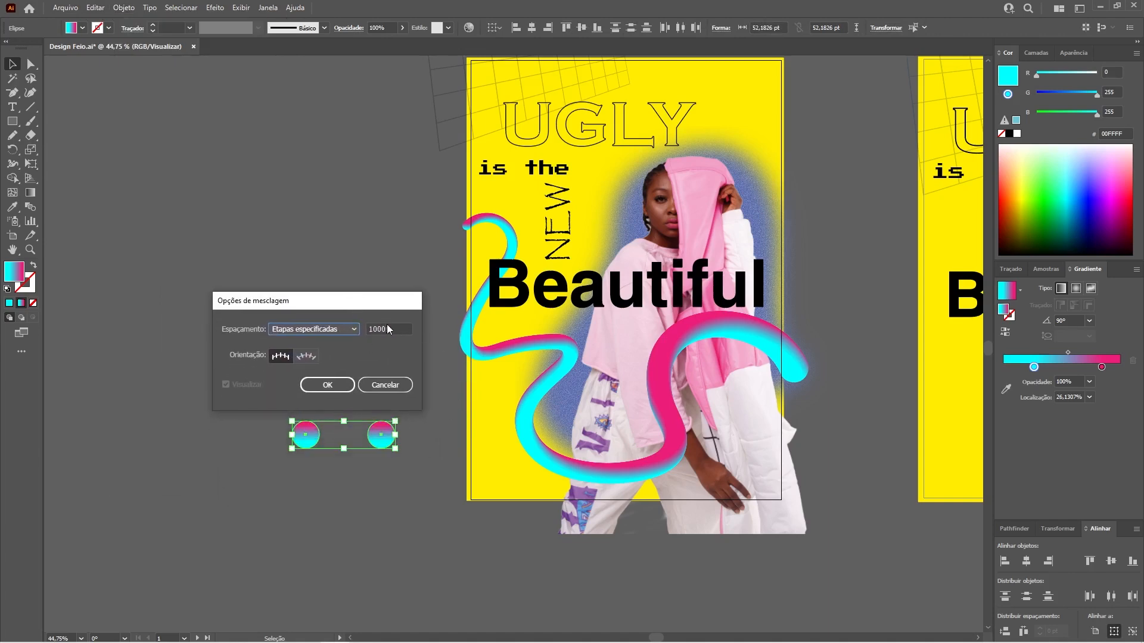
{"action": "left_click", "coordinate": [325, 381]}
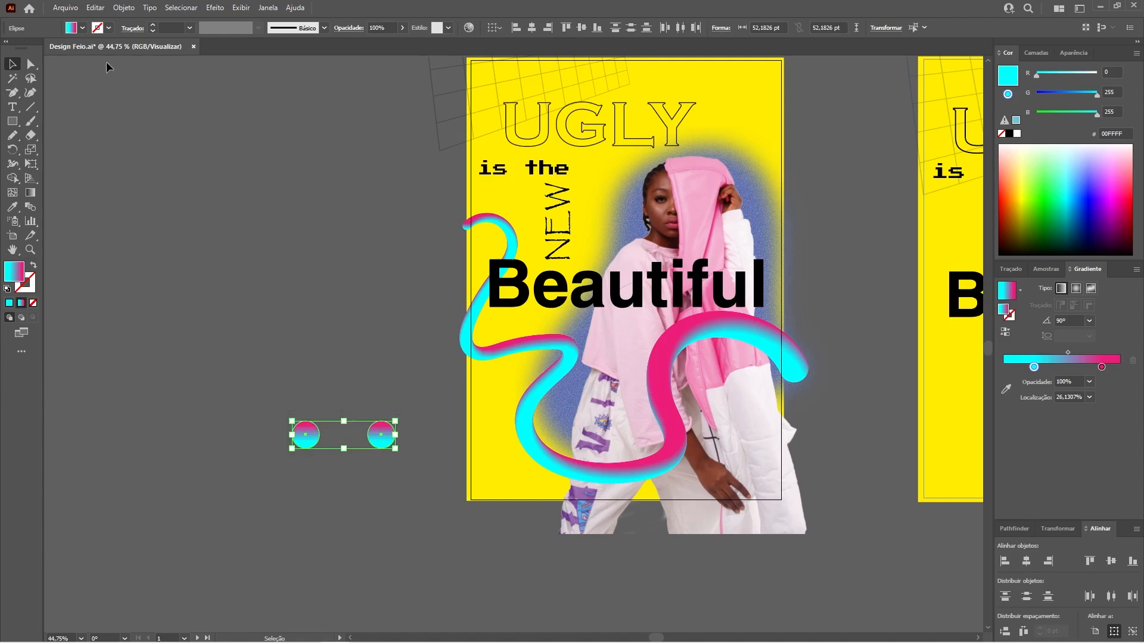
Step: Blend the two gradient circles into one bar and place it just below the second poster
{"action": "left_click", "coordinate": [124, 7]}
{"action": "mouse_move", "coordinate": [250, 344]}
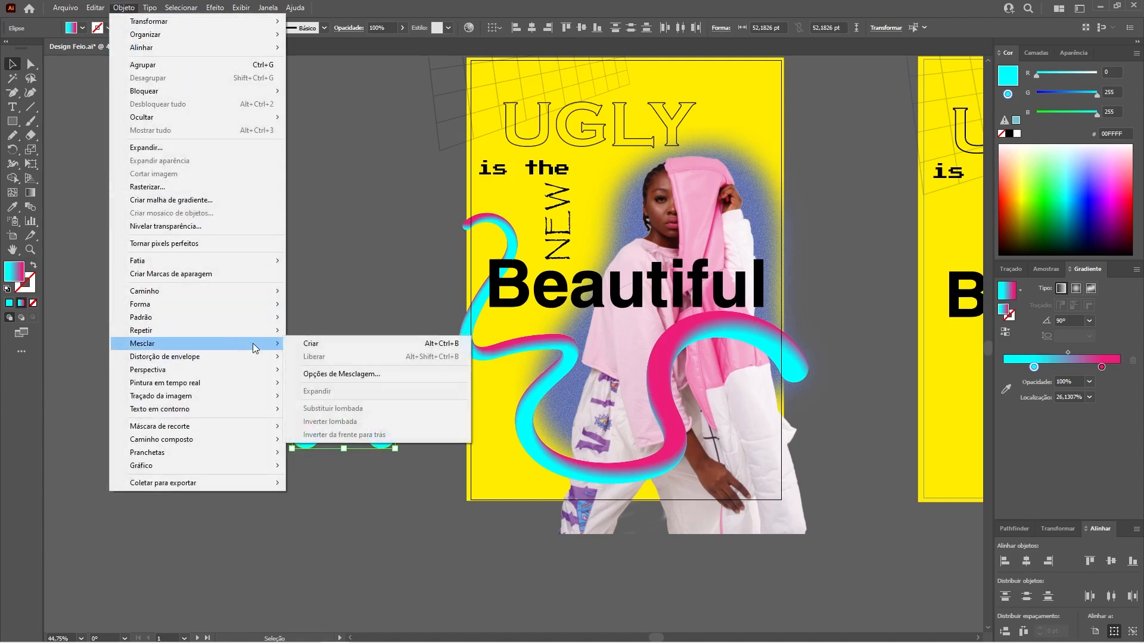
{"action": "left_click", "coordinate": [319, 347]}
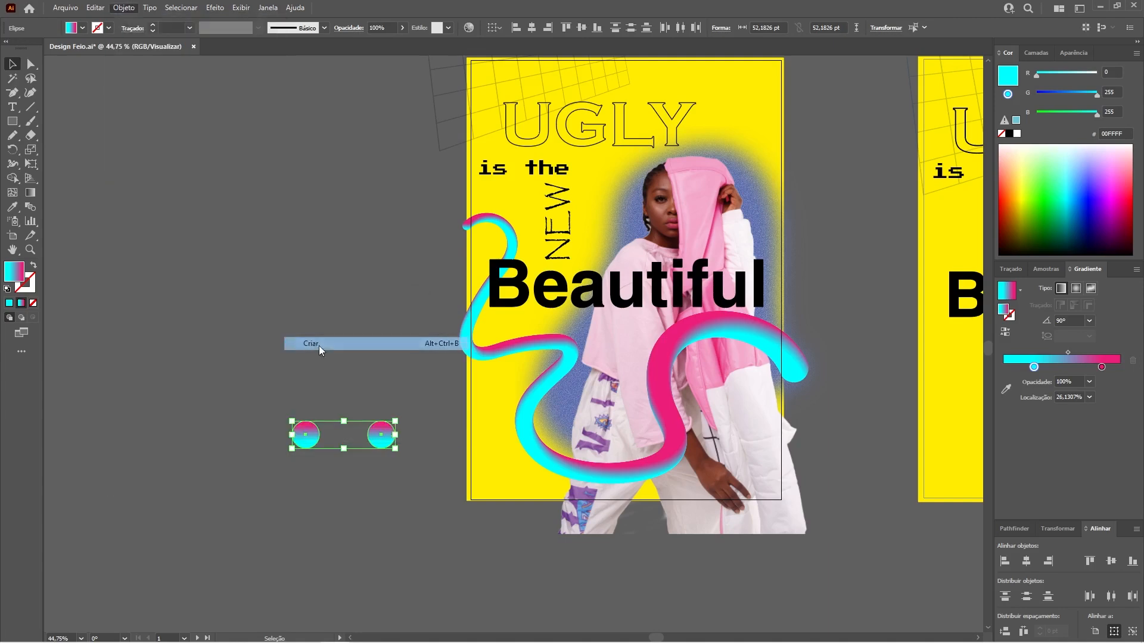
{"action": "left_click", "coordinate": [400, 470]}
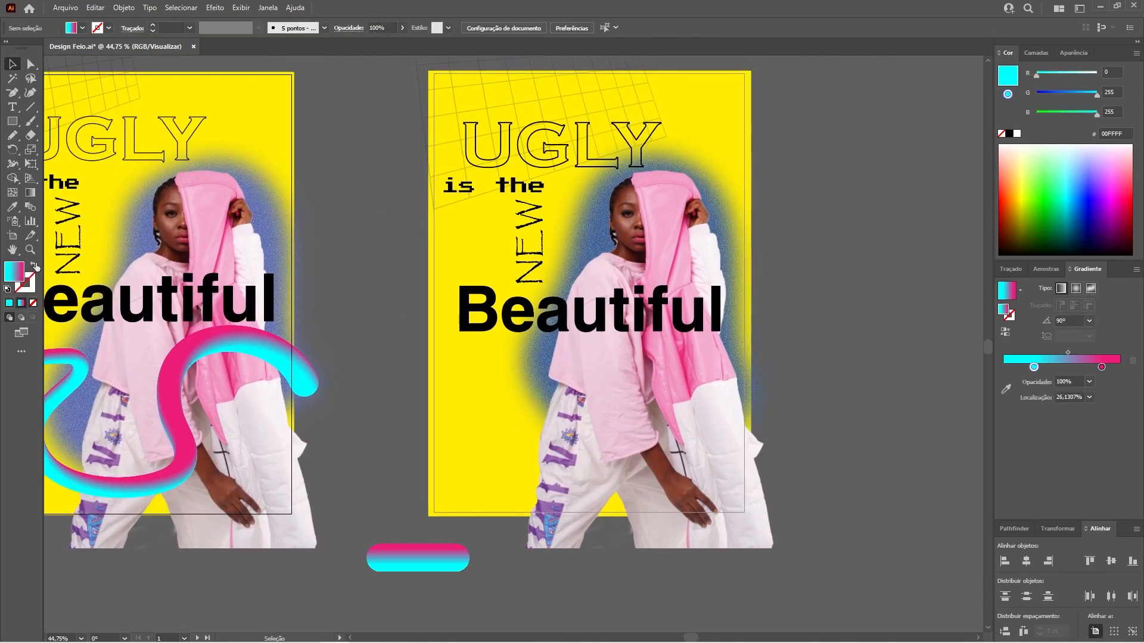
Step: Draw a wavy freehand Pencil path about 761 by 427 pt across the second poster, with a cyan stroke and no fill
{"action": "left_click", "coordinate": [34, 265]}
{"action": "left_click", "coordinate": [27, 290]}
{"action": "left_click", "coordinate": [9, 303]}
{"action": "left_click", "coordinate": [14, 136]}
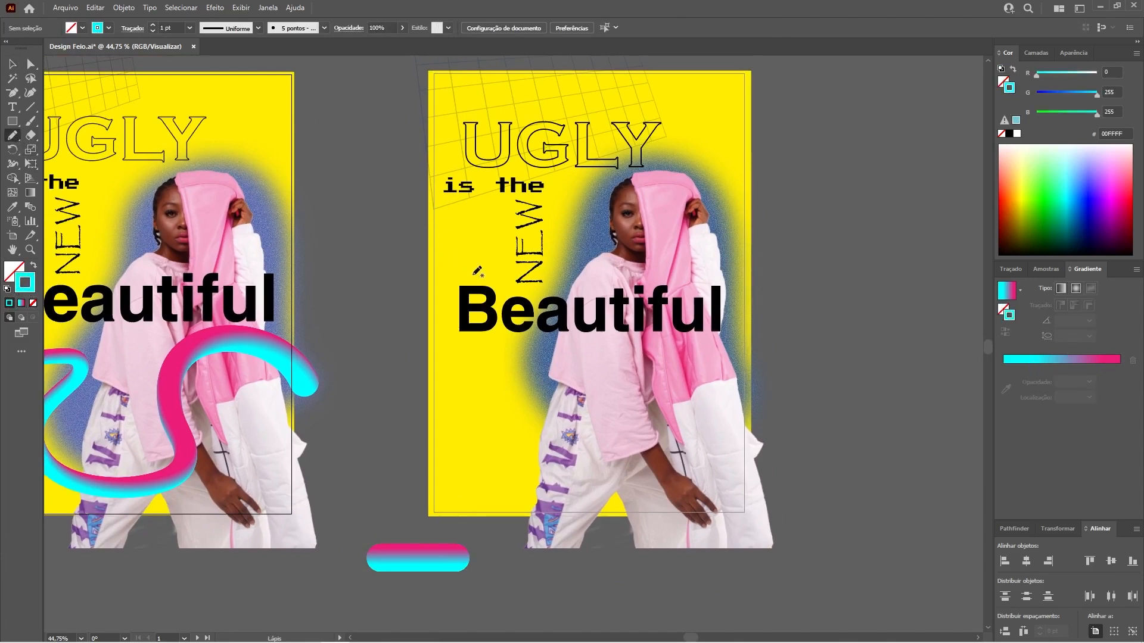
{"action": "mouse_move", "coordinate": [388, 246]}
{"action": "left_mouse_down"}
{"action": "mouse_move", "coordinate": [415, 233]}
{"action": "mouse_move", "coordinate": [475, 279]}
{"action": "mouse_move", "coordinate": [428, 389]}
{"action": "mouse_move", "coordinate": [522, 447]}
{"action": "mouse_move", "coordinate": [642, 373]}
{"action": "mouse_move", "coordinate": [781, 413]}
{"action": "mouse_move", "coordinate": [782, 442]}
{"action": "left_mouse_up"}
Step: Replace the spine of the blended gradient bar with the wavy path across the second poster
{"action": "key", "text": "v"}
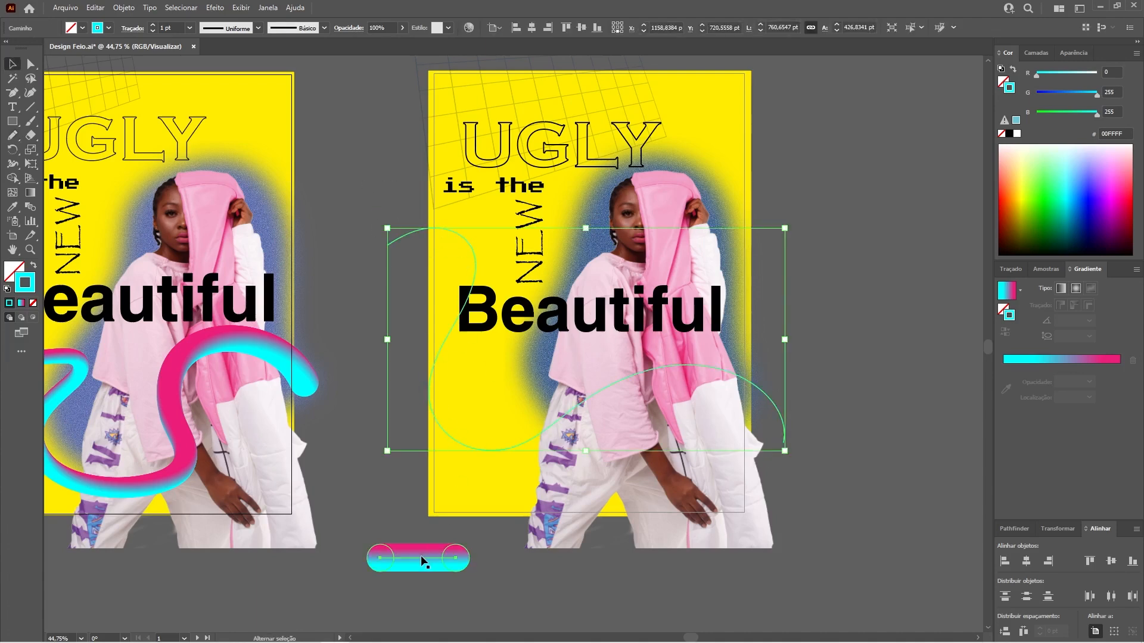
{"action": "left_click", "coordinate": [399, 553], "text": "shift"}
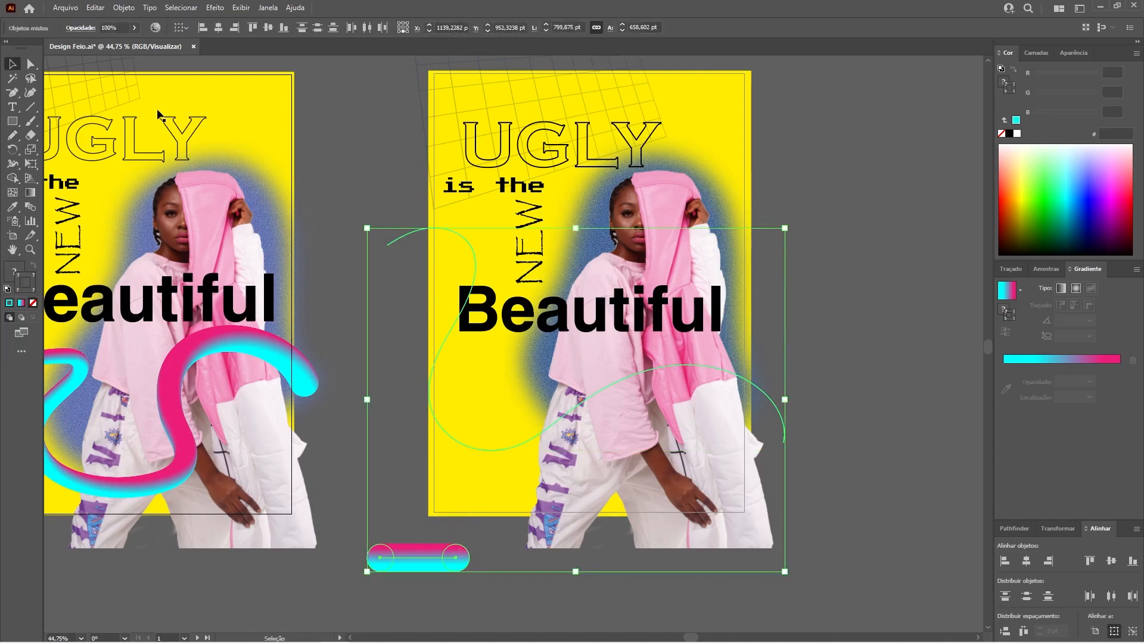
{"action": "left_click", "coordinate": [124, 8]}
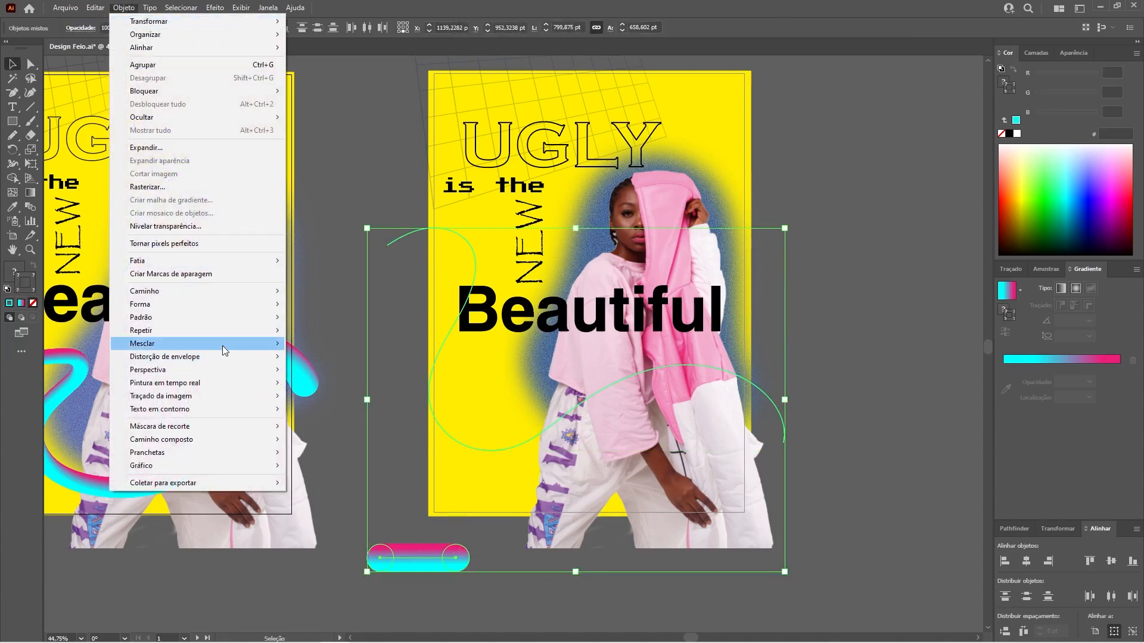
{"action": "mouse_move", "coordinate": [229, 344]}
{"action": "left_click", "coordinate": [343, 410]}
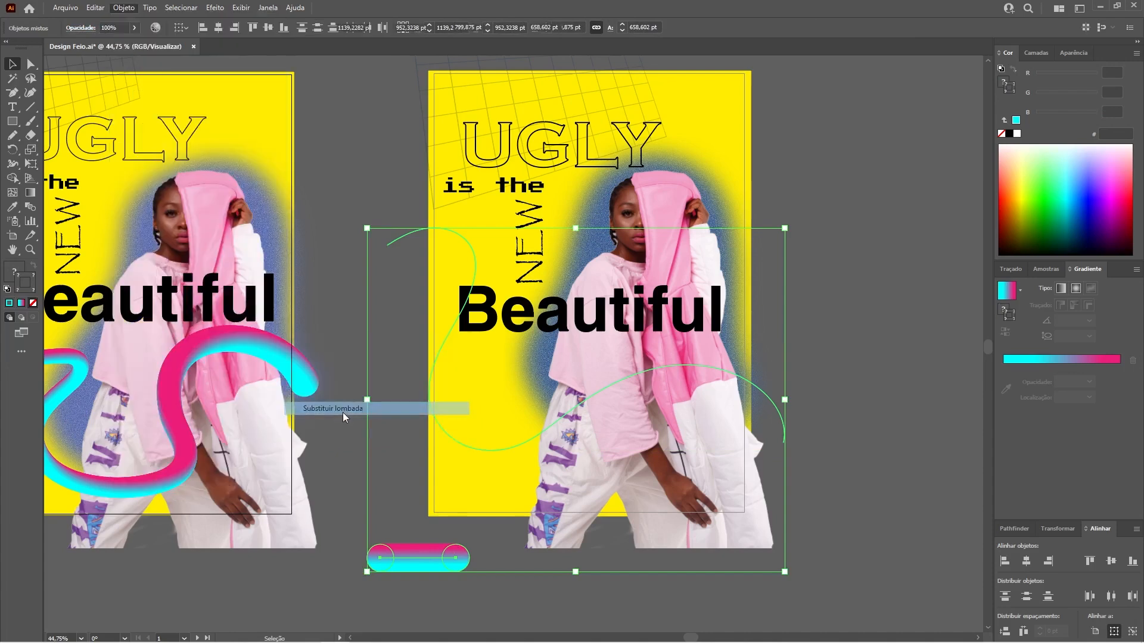
{"action": "left_click", "coordinate": [891, 263]}
Step: Shrink the circle at the second ribbon's upper-left end so the ribbon tapers there, and switch back to the trim view
{"action": "key", "text": "a"}
{"action": "left_click_drag", "start_coordinate": [417, 344], "coordinate": [540, 352]}
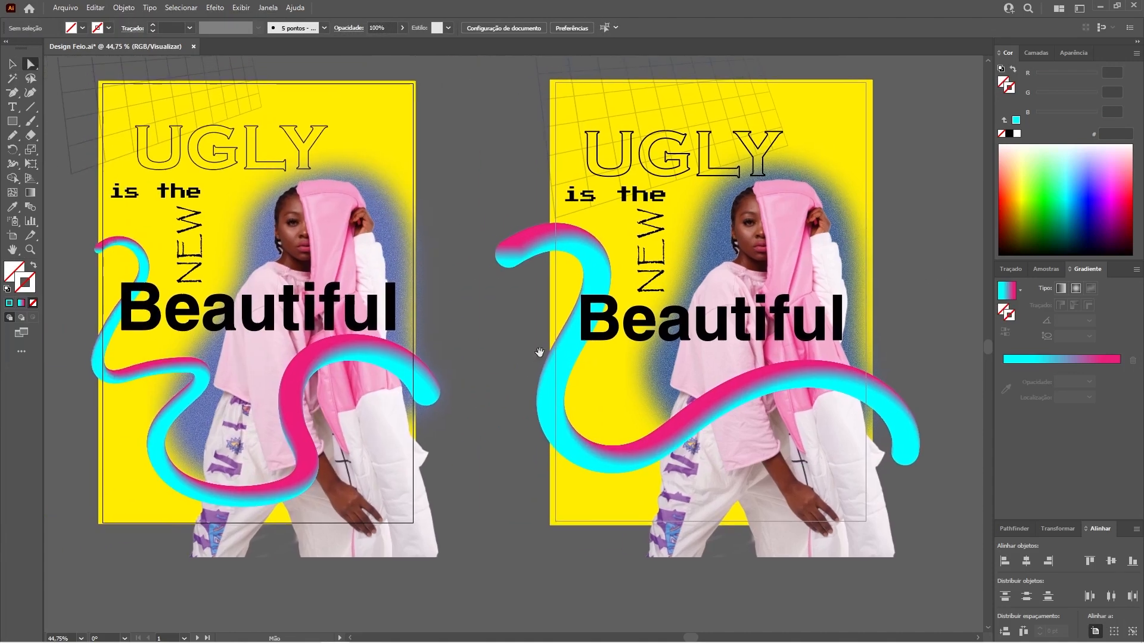
{"action": "left_click", "coordinate": [509, 252]}
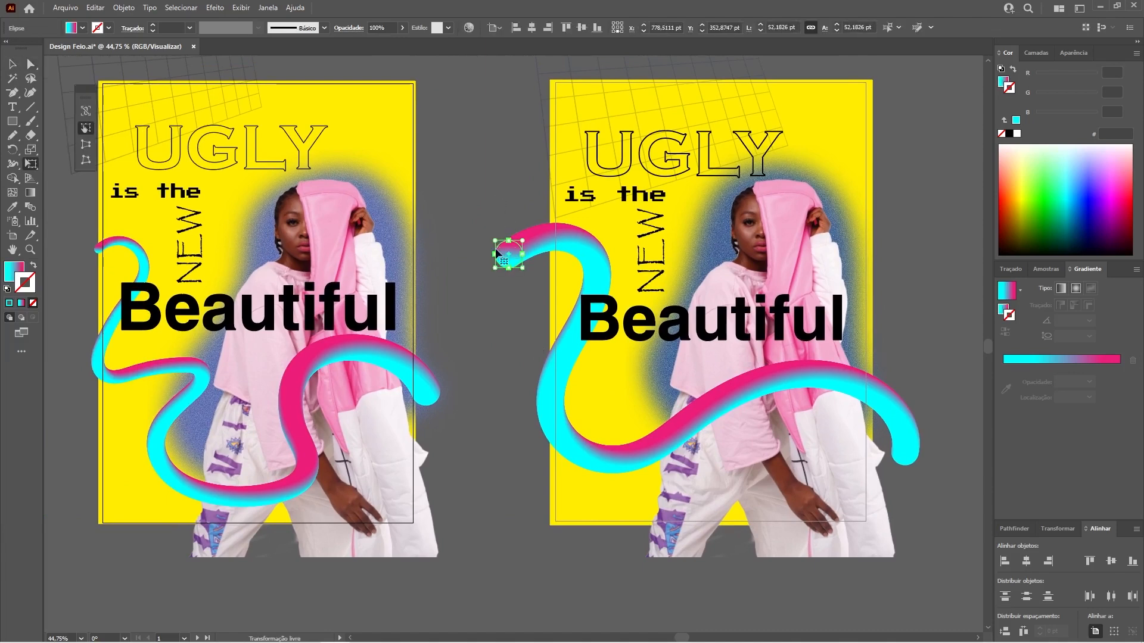
{"action": "left_click", "coordinate": [468, 240]}
{"action": "left_click", "coordinate": [510, 258]}
{"action": "key", "text": "e"}
{"action": "left_click_drag", "start_coordinate": [495, 241], "coordinate": [502, 249]}
{"action": "key", "text": "a"}
{"action": "left_click", "coordinate": [499, 198]}
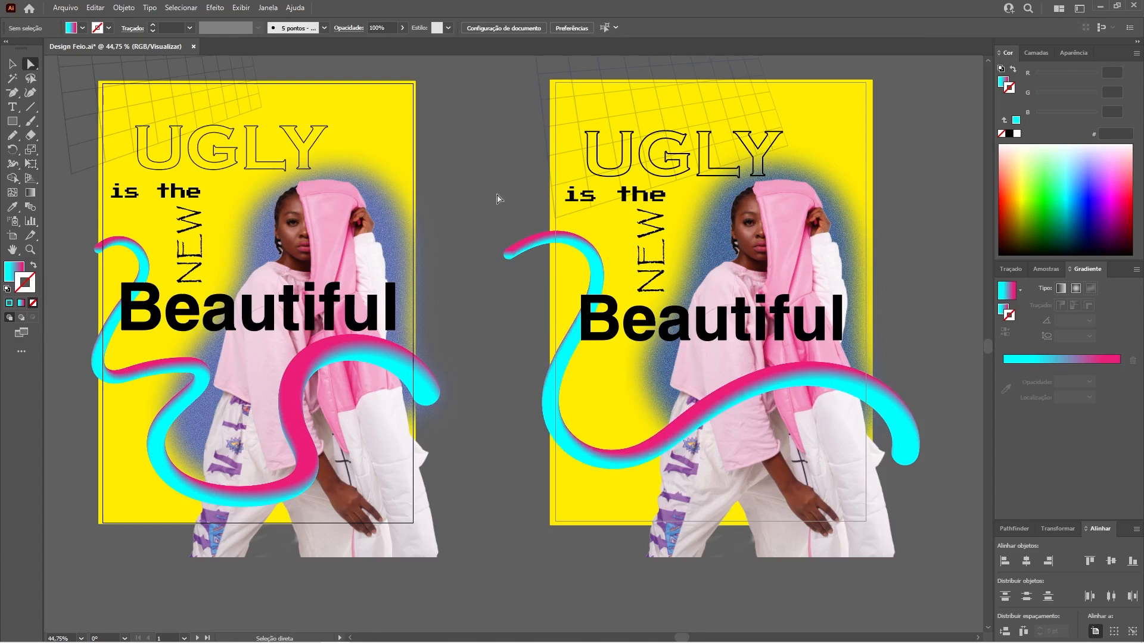
{"action": "key", "text": "F4"}
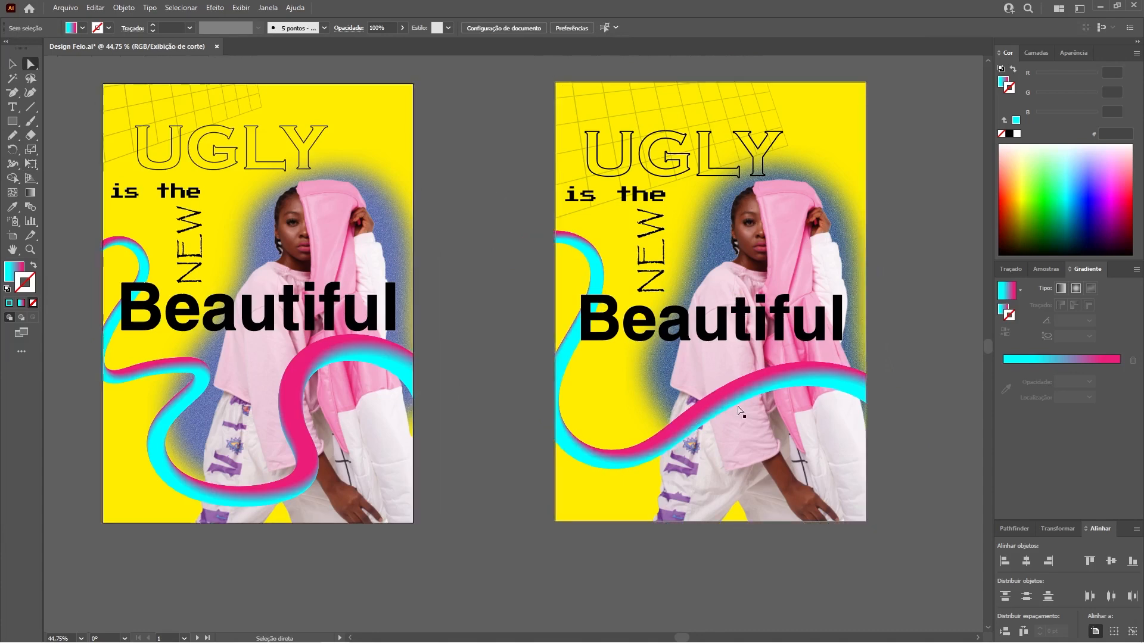
Step: Enlarge the circle at the second ribbon's right end to about 82 pt so the ribbon thickens toward that end
{"action": "left_click_drag", "start_coordinate": [837, 328], "coordinate": [716, 347]}
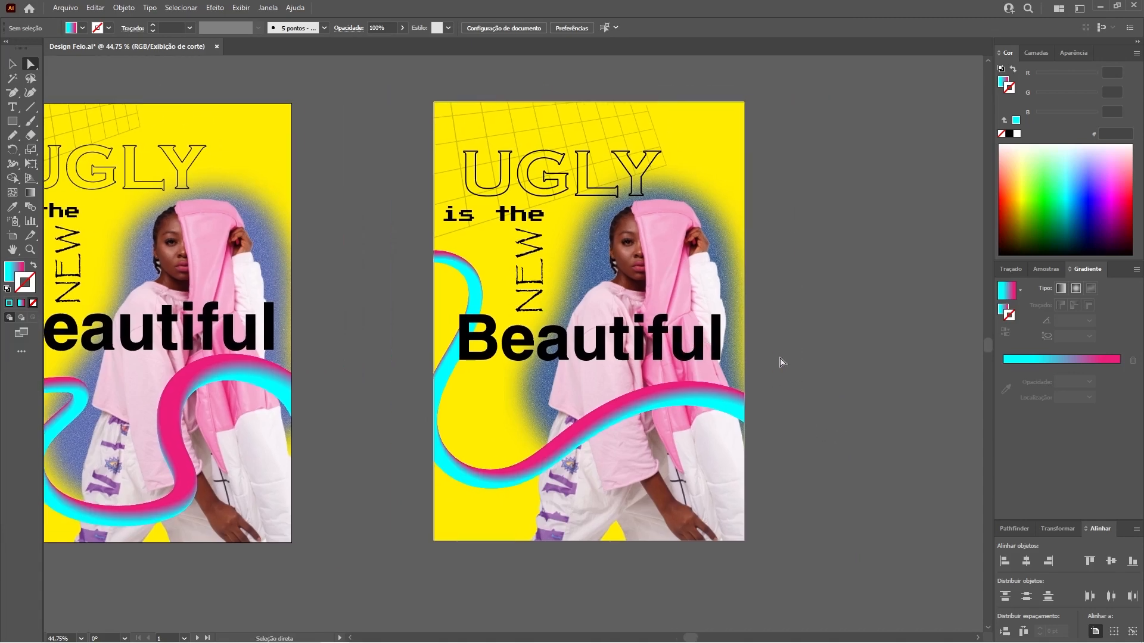
{"action": "left_click", "coordinate": [793, 475]}
{"action": "left_click", "coordinate": [814, 446]}
{"action": "left_click", "coordinate": [798, 478]}
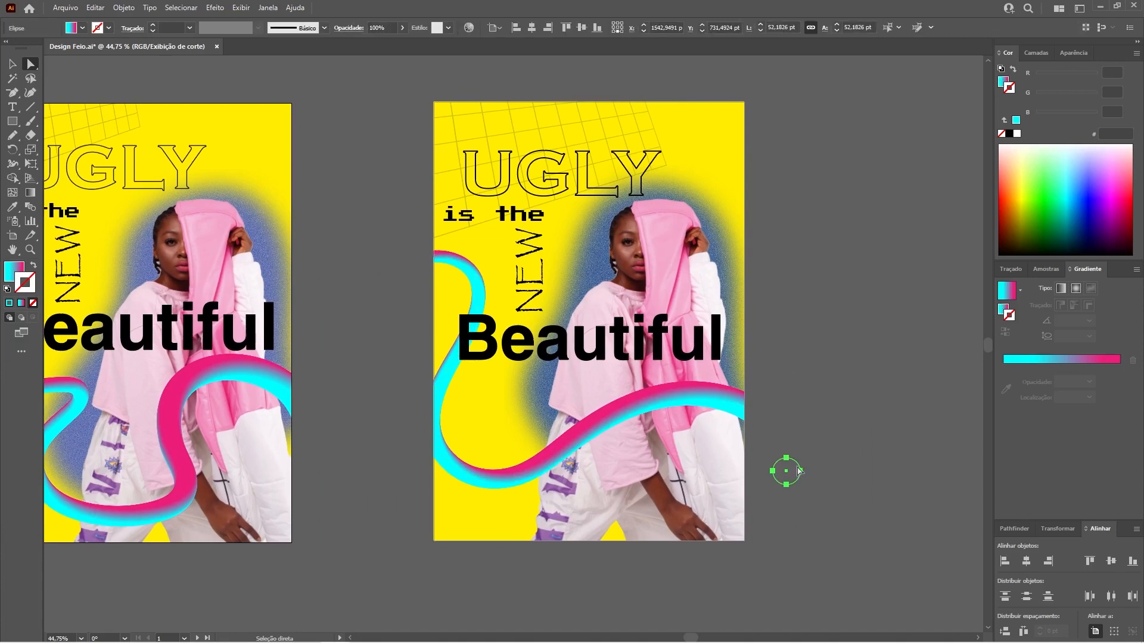
{"action": "key", "text": "e"}
{"action": "left_click_drag", "start_coordinate": [807, 455], "coordinate": [823, 446]}
{"action": "key", "text": "a"}
{"action": "left_click", "coordinate": [838, 383]}
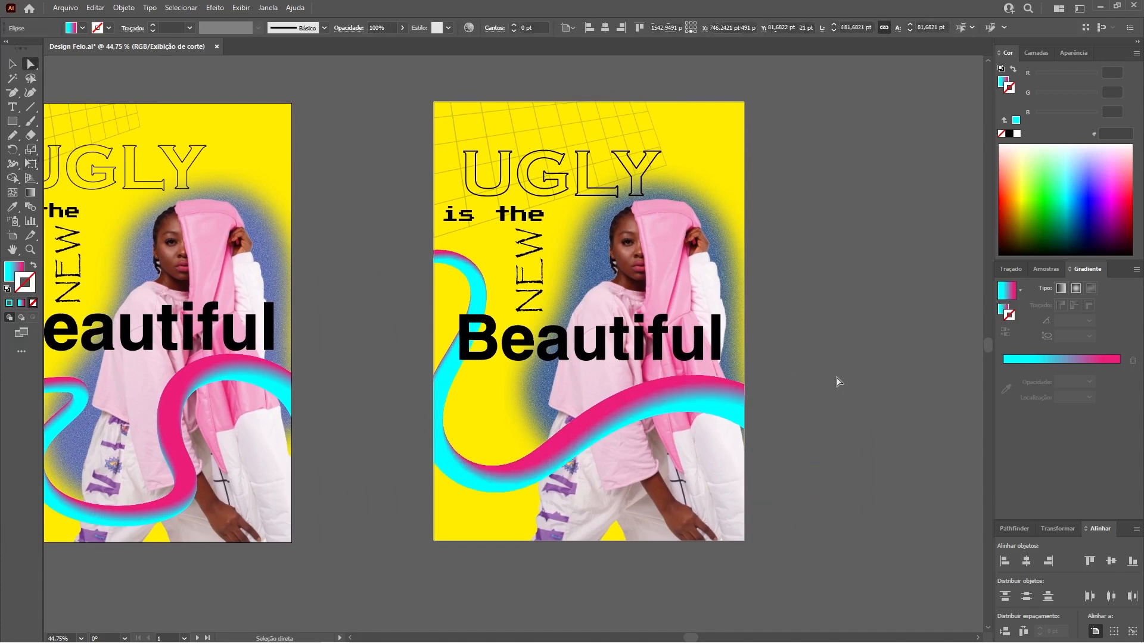